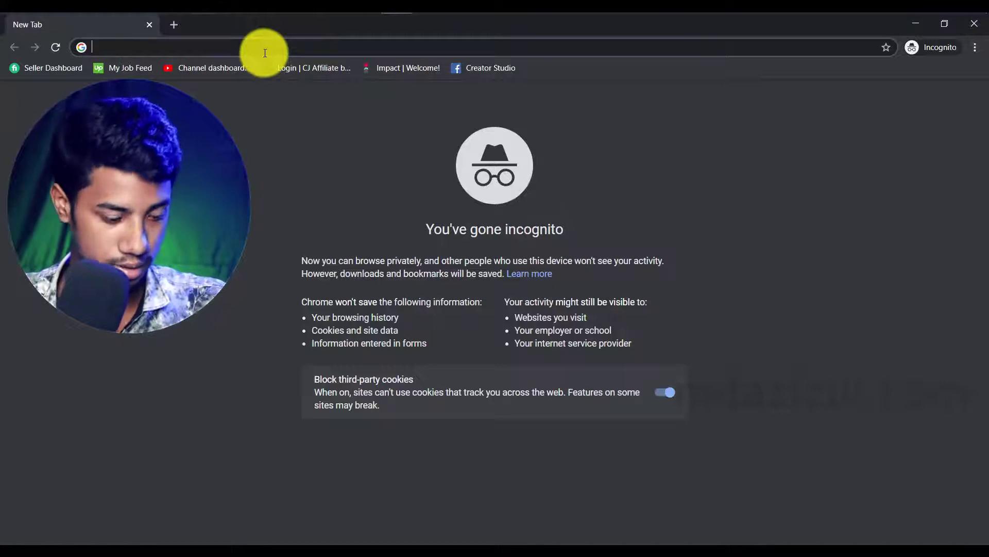
- View the WordPress login page at blog5.webddevs.com/wp-admin in the incognito window and close that window
text(wp-admin)
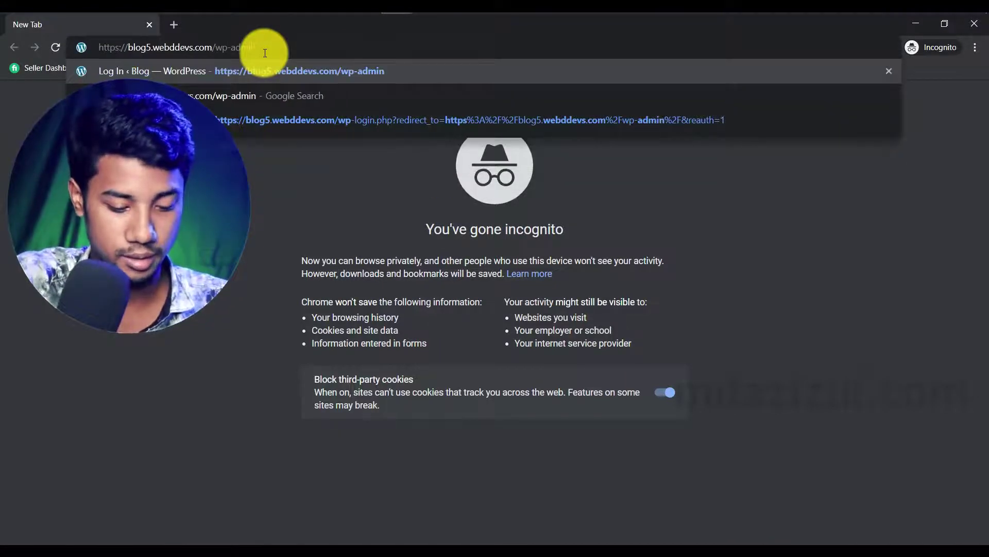
key(Return)
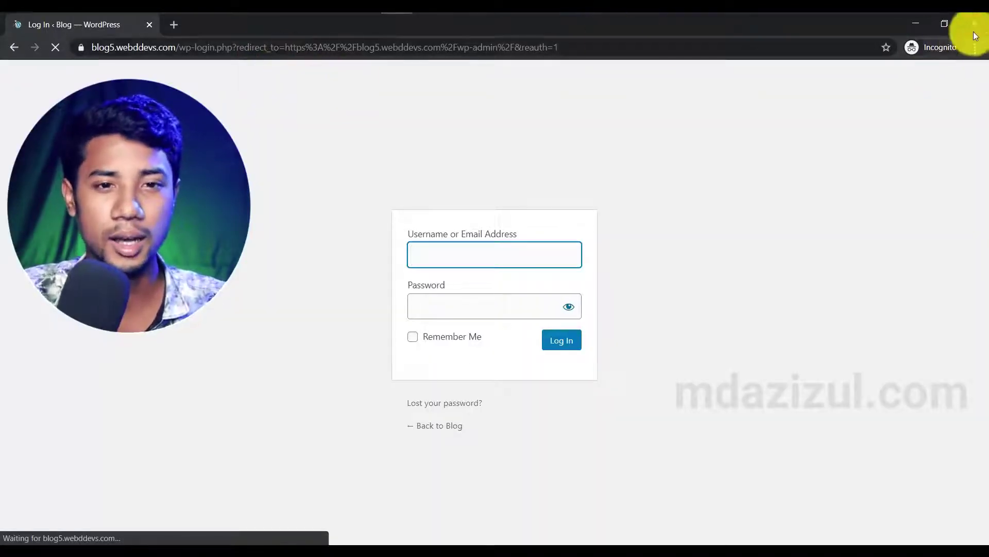
click(972, 30)
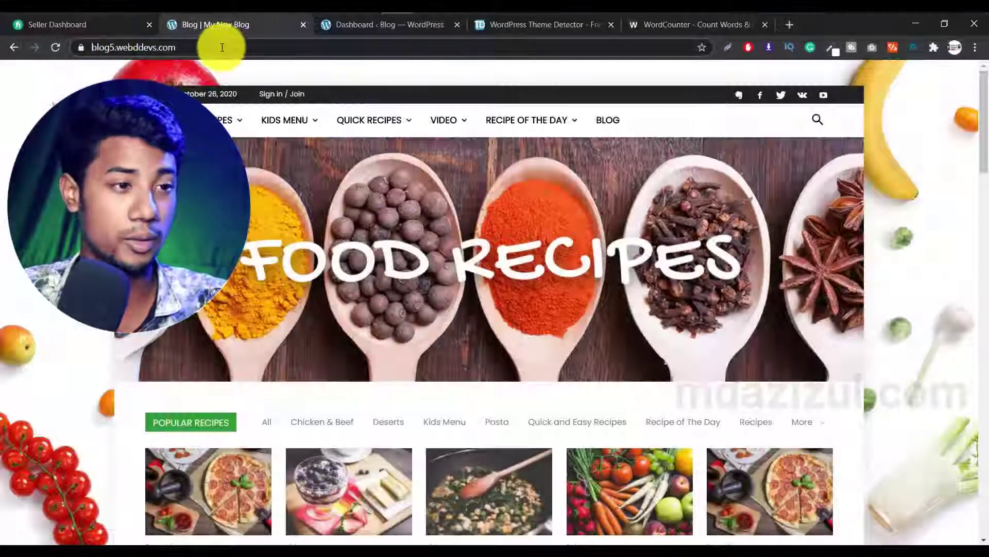
click(550, 27)
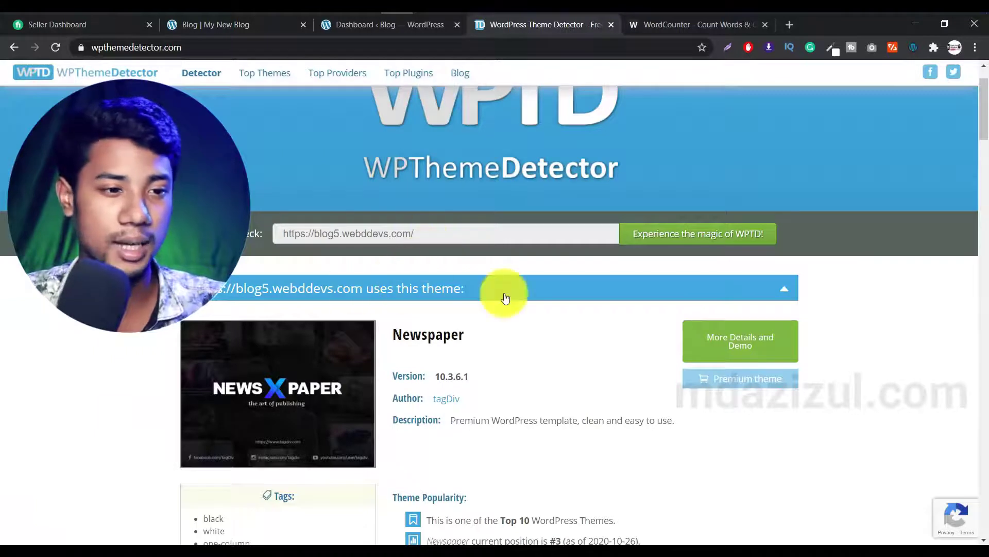
scroll(448, 232, down, 3)
scroll(347, 195, up, 3)
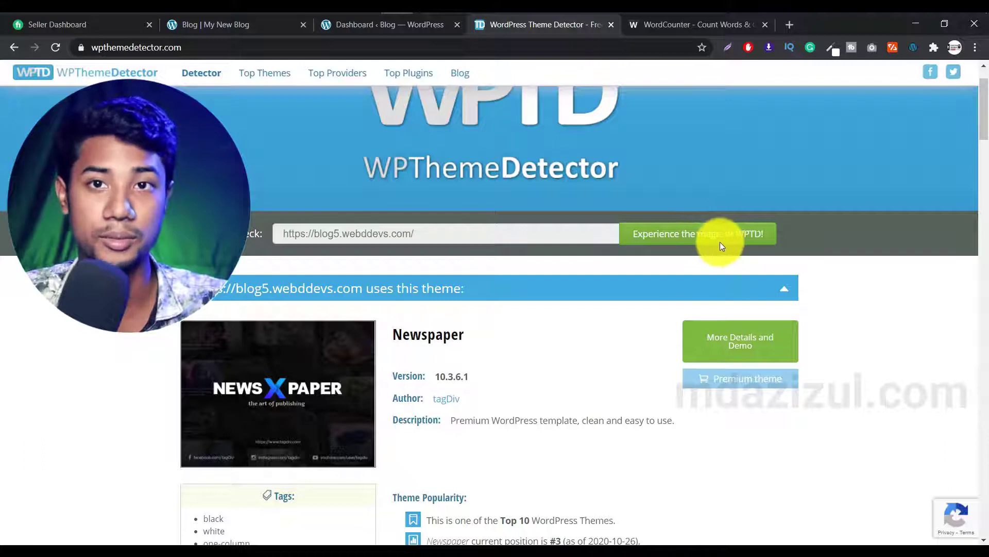
scroll(732, 237, down, 4)
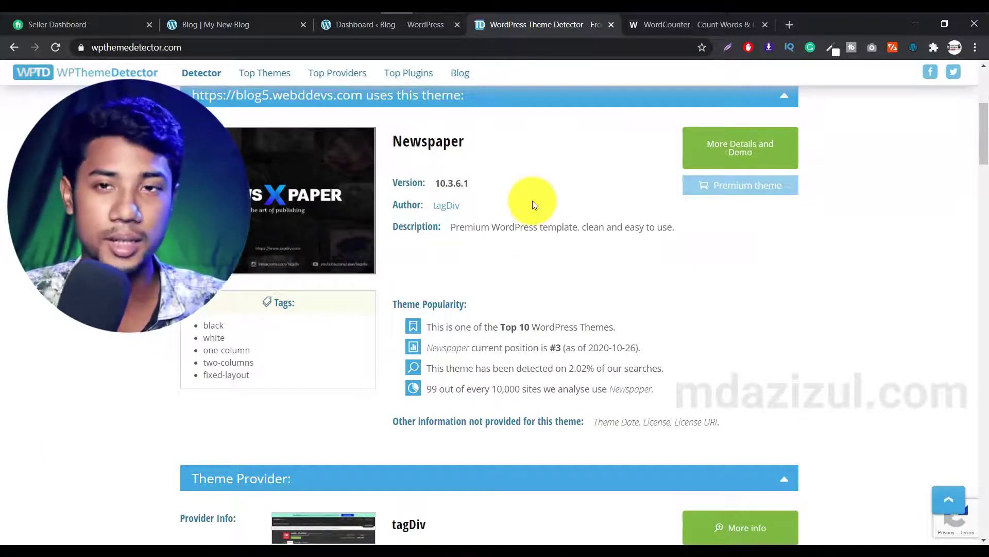
scroll(564, 187, up, 3)
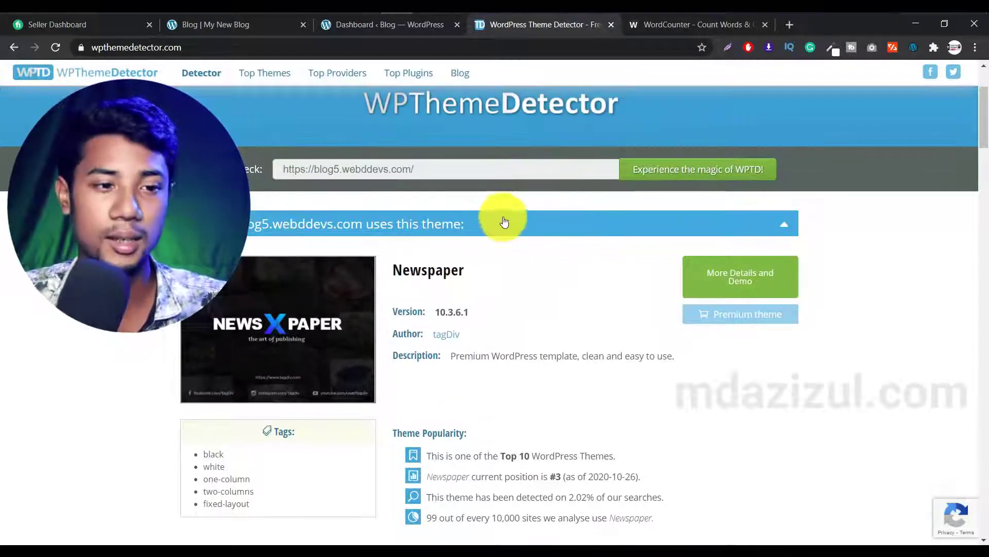
- Inspect the blog home page's source files, expanding the wp-content and plugins folders, and close the developer tools
click(224, 28)
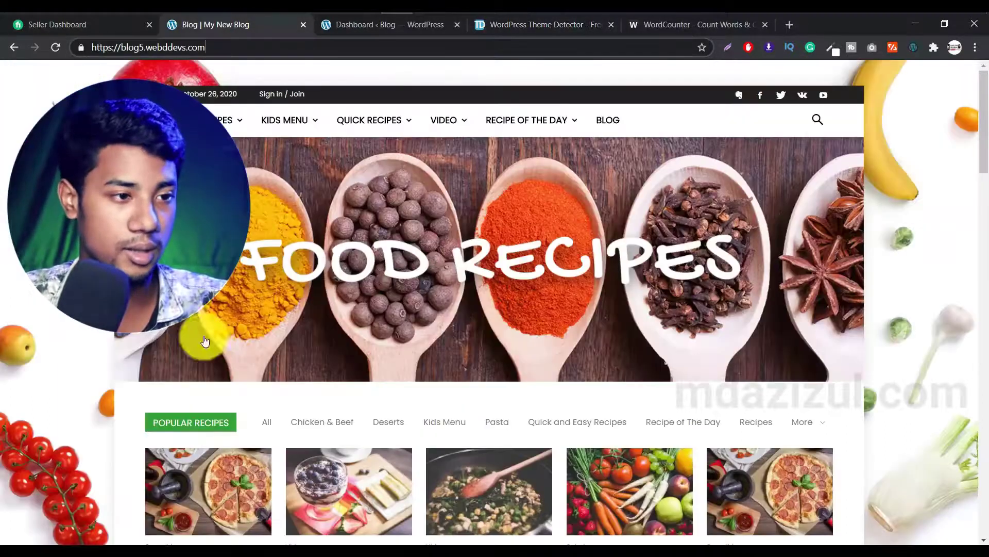
right_click(13, 298)
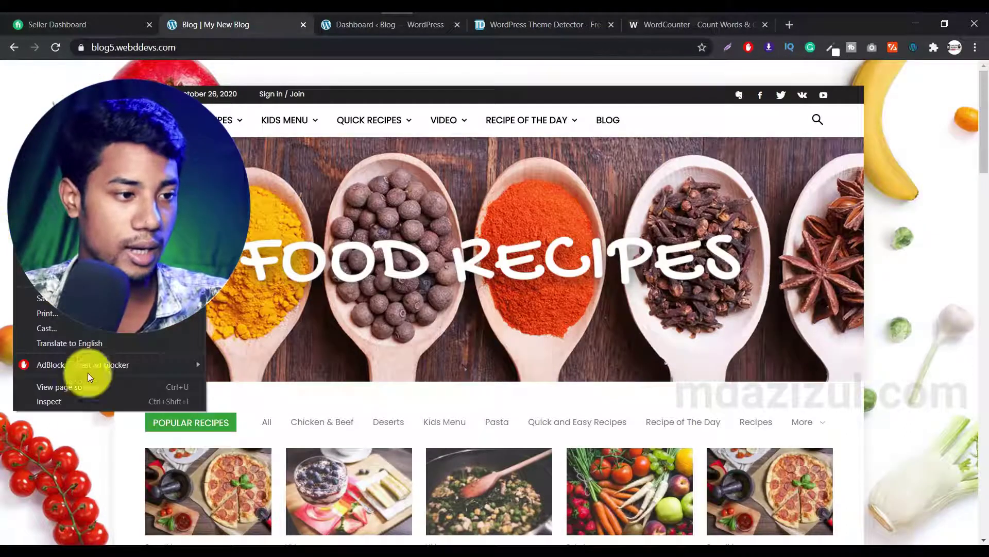
click(60, 400)
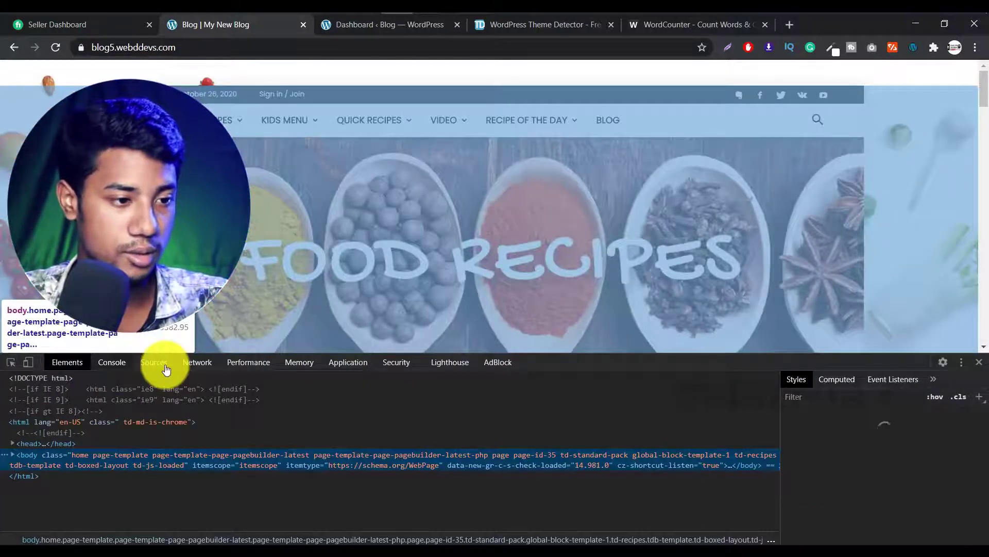
click(151, 369)
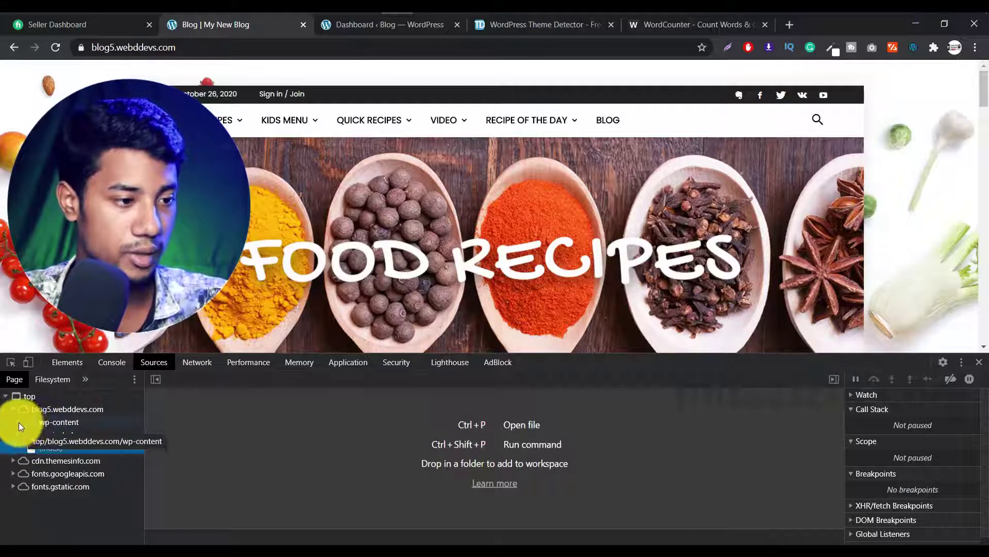
click(20, 422)
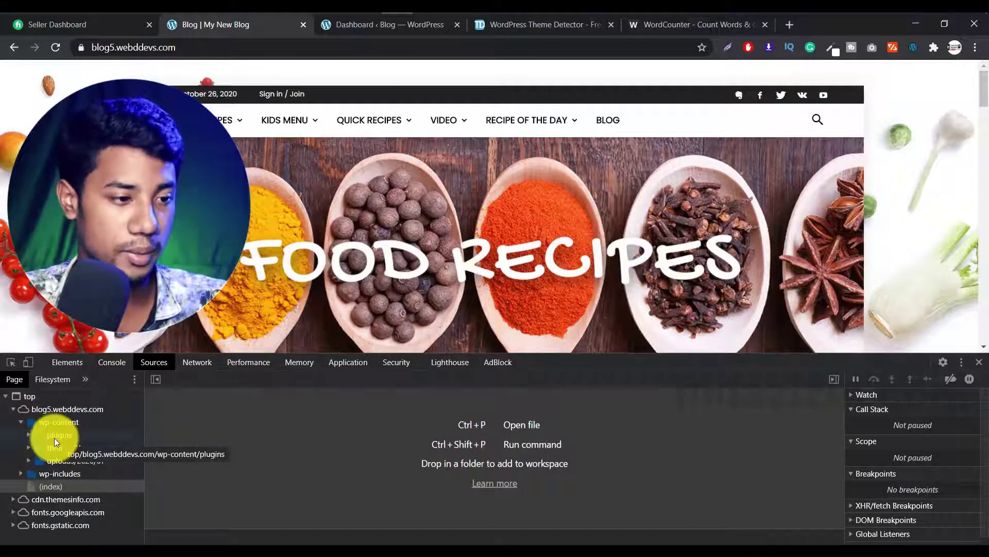
click(32, 434)
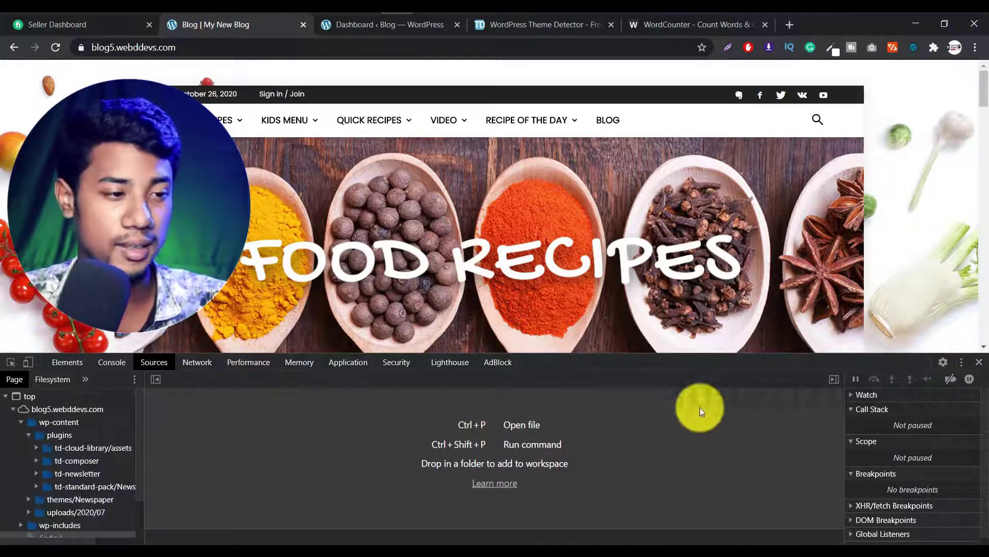
click(981, 364)
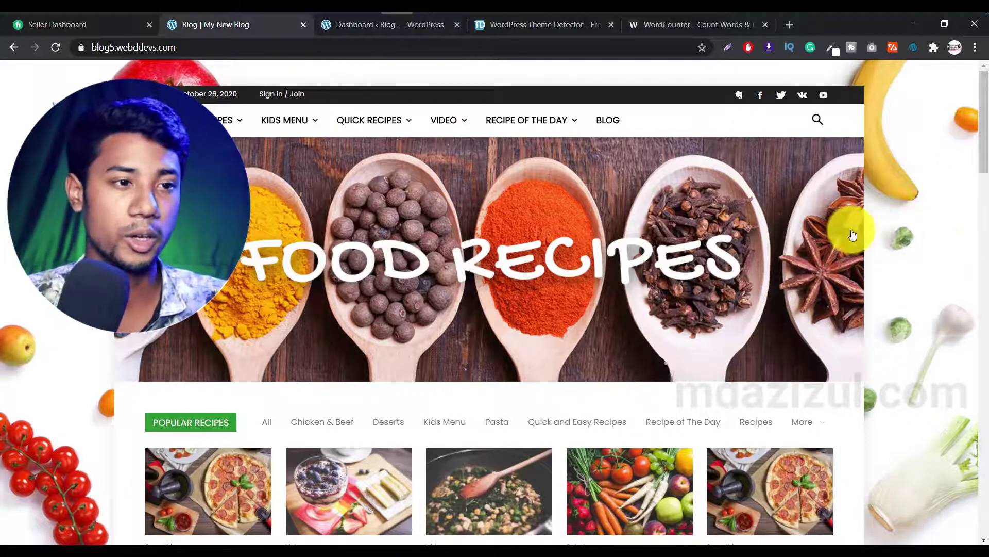
- Open the WordPress dashboard's page for adding plugins in a new browser tab and switch to it
click(373, 25)
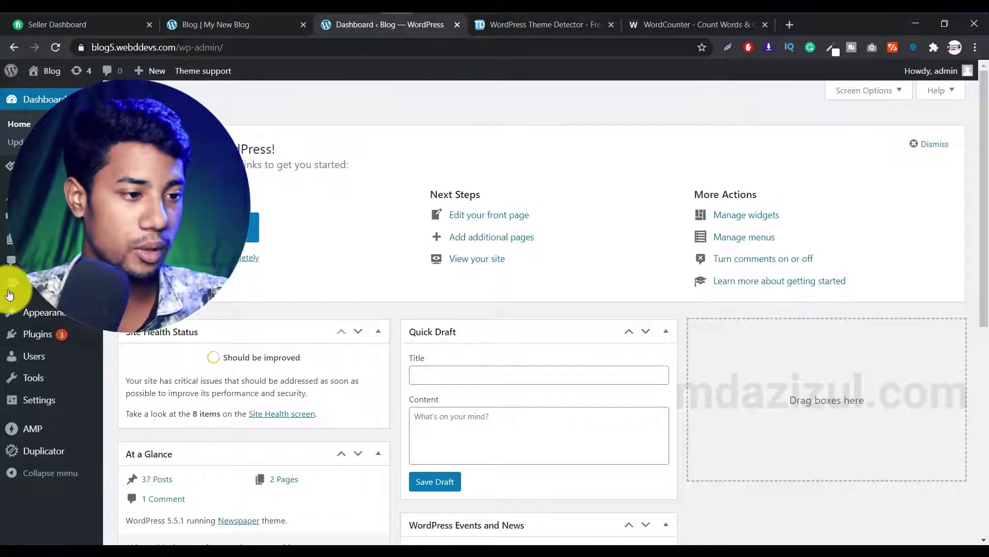
mouse_move(44, 332)
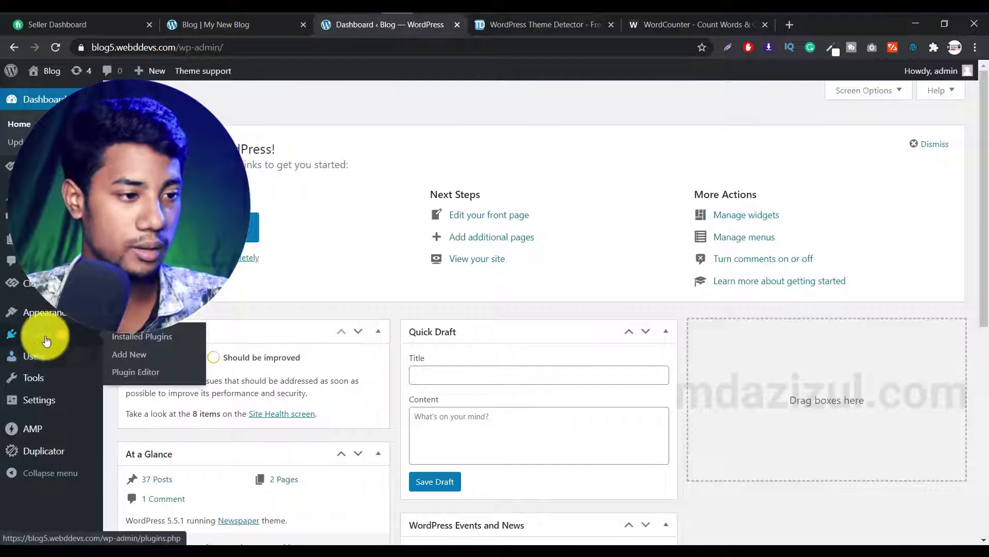
right_click(145, 357)
click(160, 362)
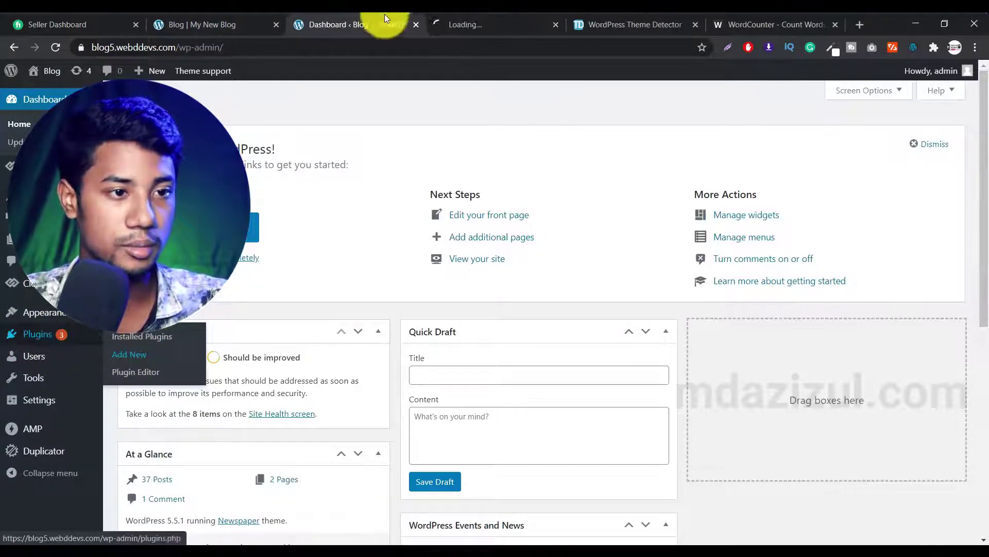
click(459, 25)
- Search the plugin directory for "wp hide" and install WPS Hide Login and WP Hide & Security Enhancer
click(837, 202)
text(wp hide)
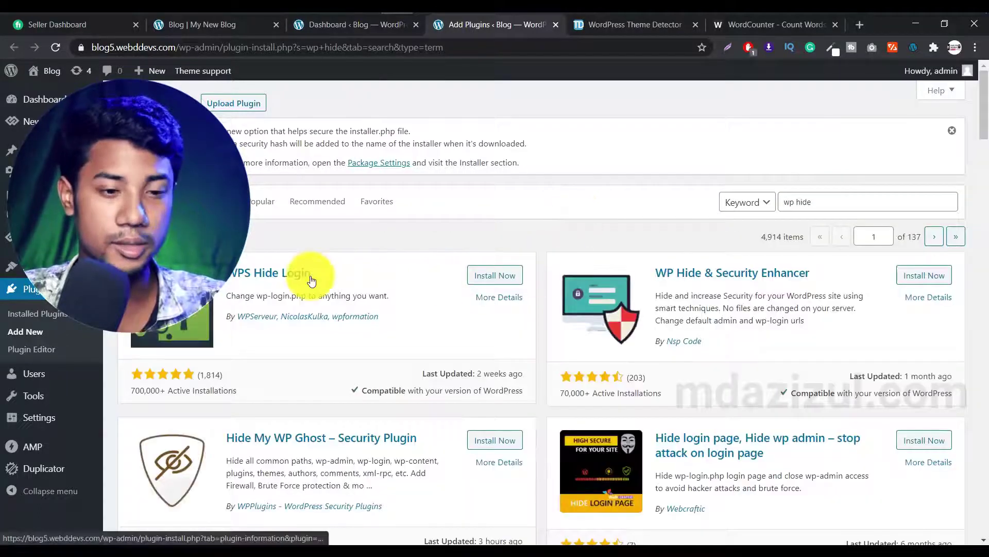
click(913, 275)
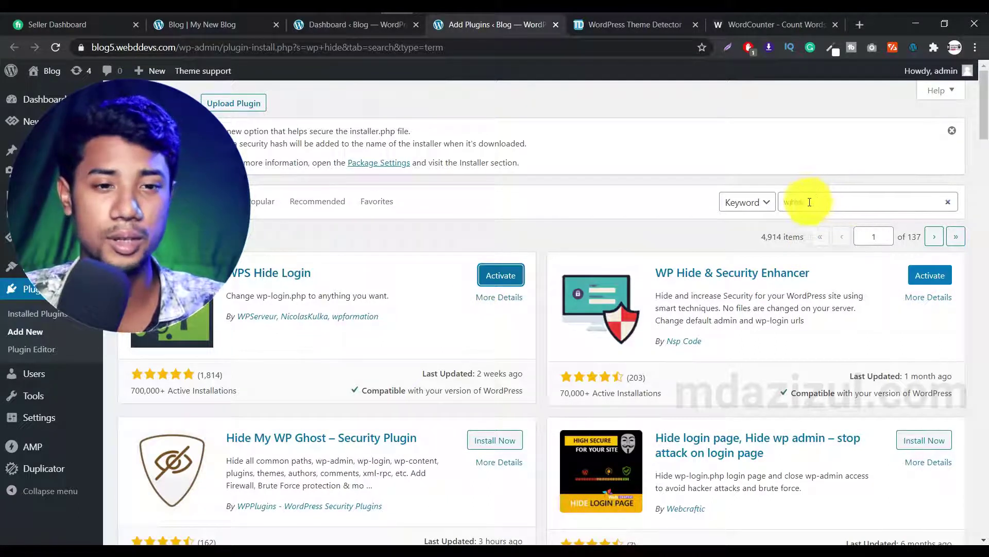
- Search the plugin directory for "i theme security" and install iThemes Security
triple_click(809, 202)
text(i theme security)
click(489, 276)
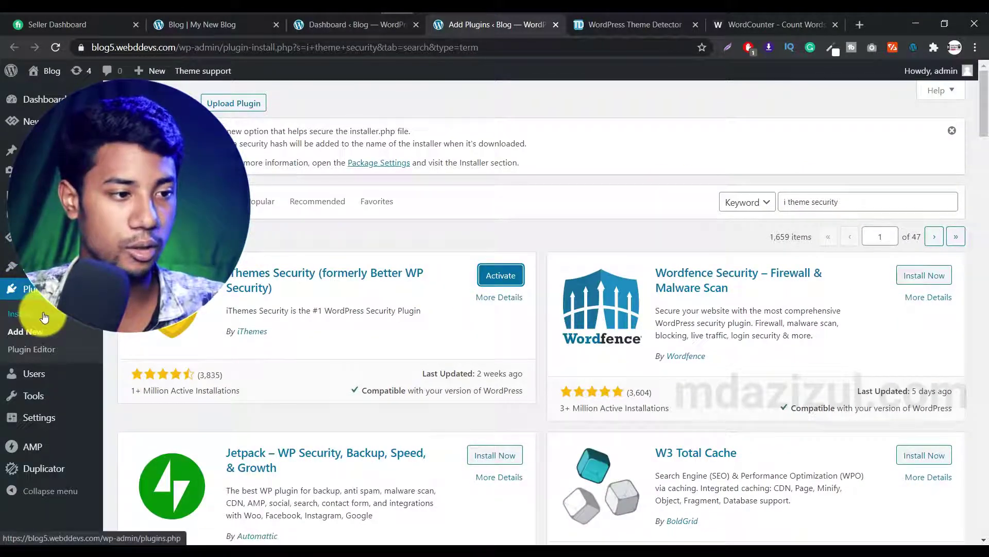
- Activate WPS Hide Login from the list of installed plugins
click(42, 318)
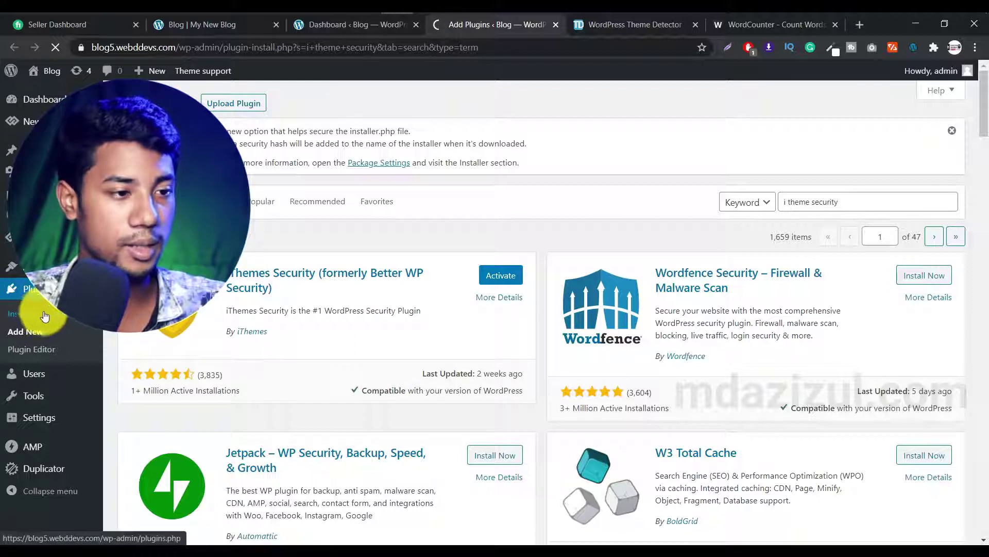
scroll(292, 261, down, 10)
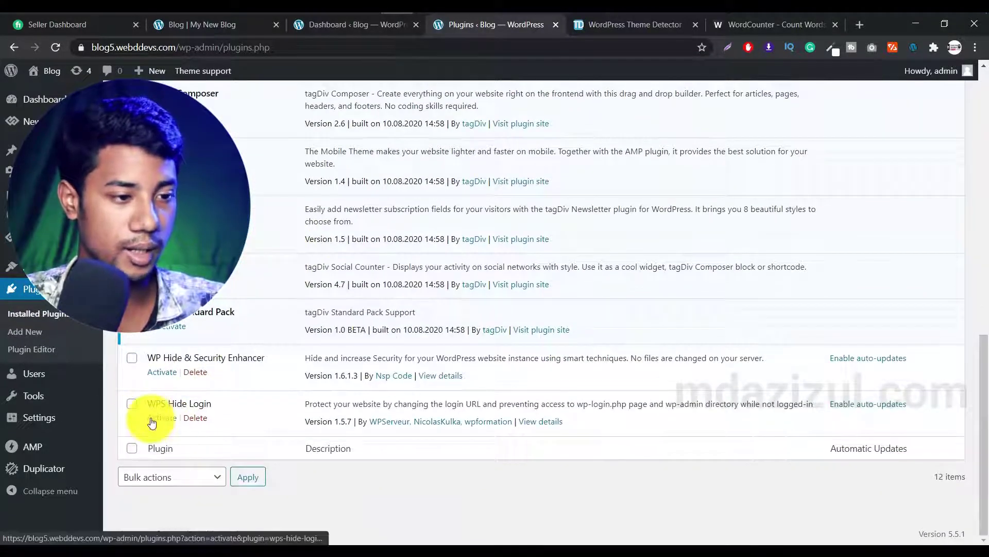
click(162, 422)
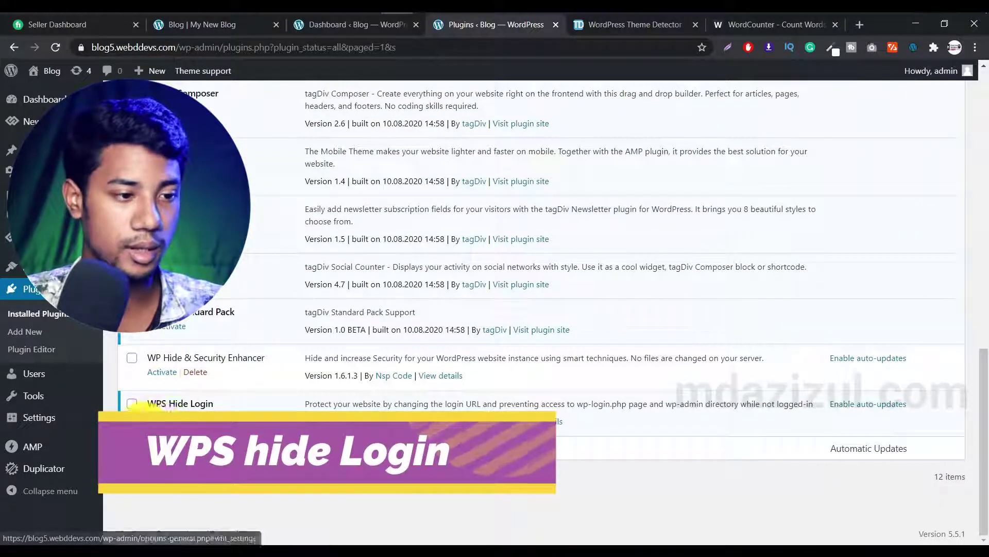
- Set the login URL in the WPS Hide Login settings to "wpexpert" and save the changes
click(162, 420)
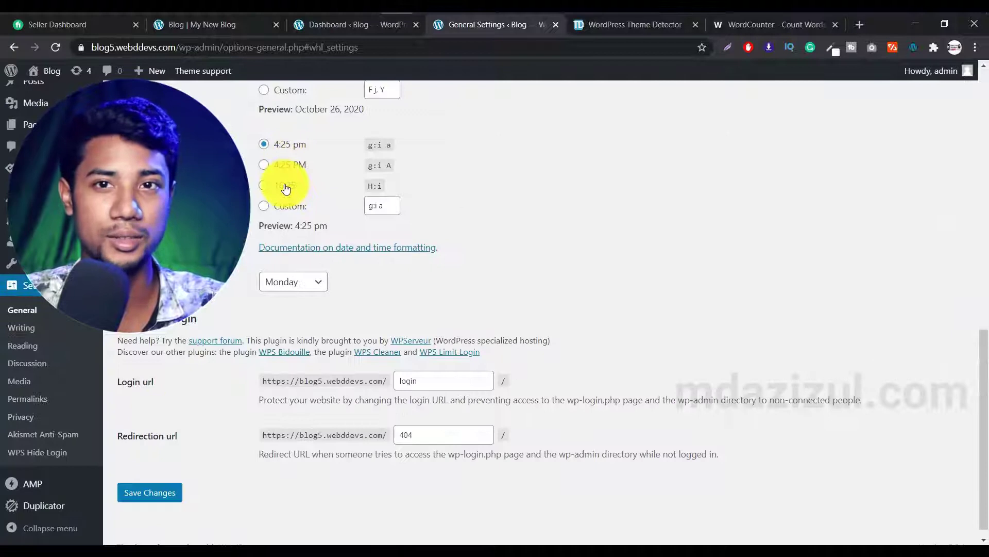
scroll(376, 248, down, 1)
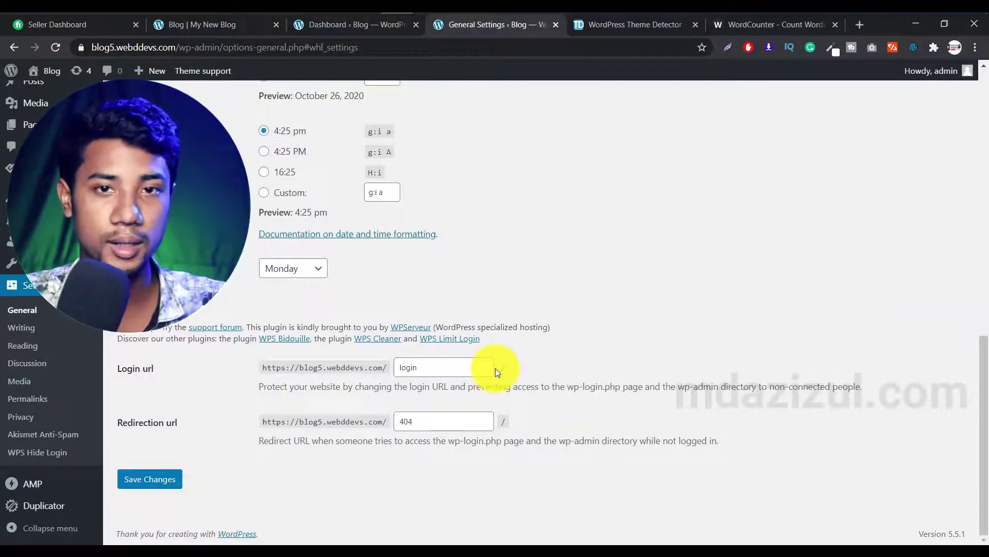
double_click(415, 368)
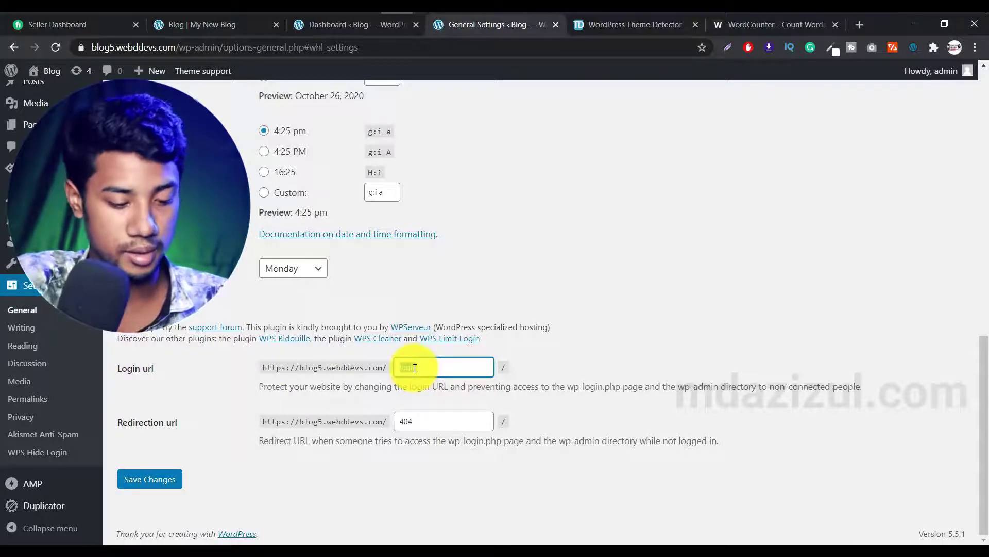
key(BackSpace)
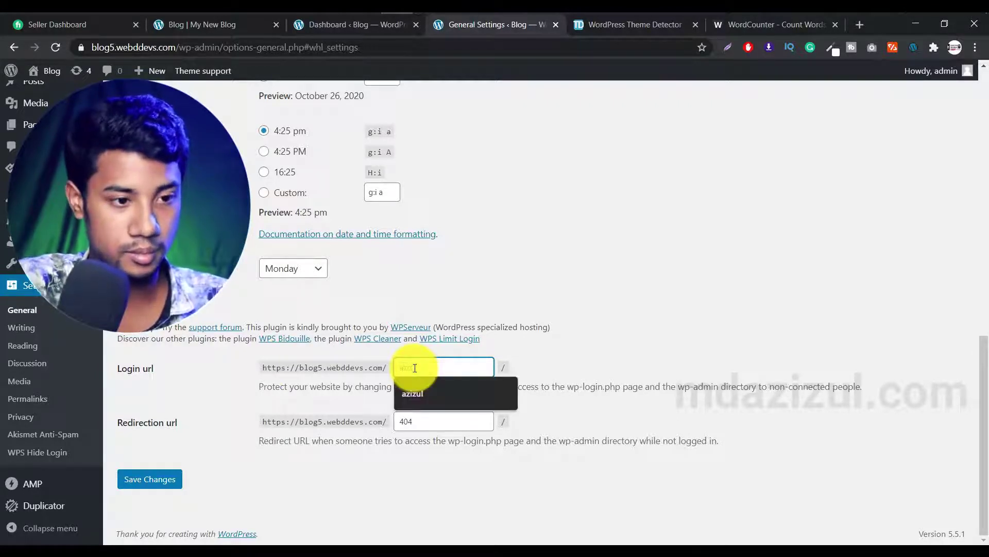
text(wpe)
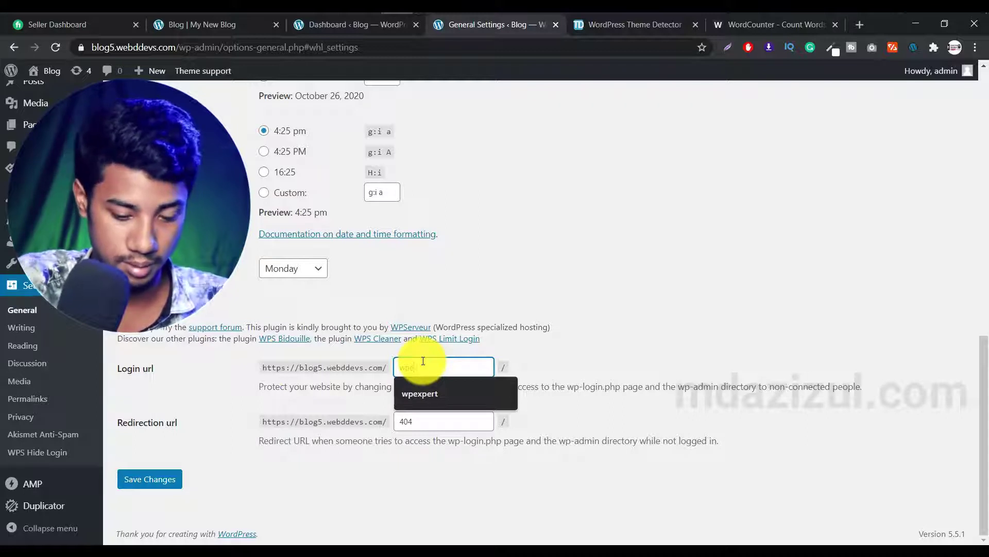
key(Down)
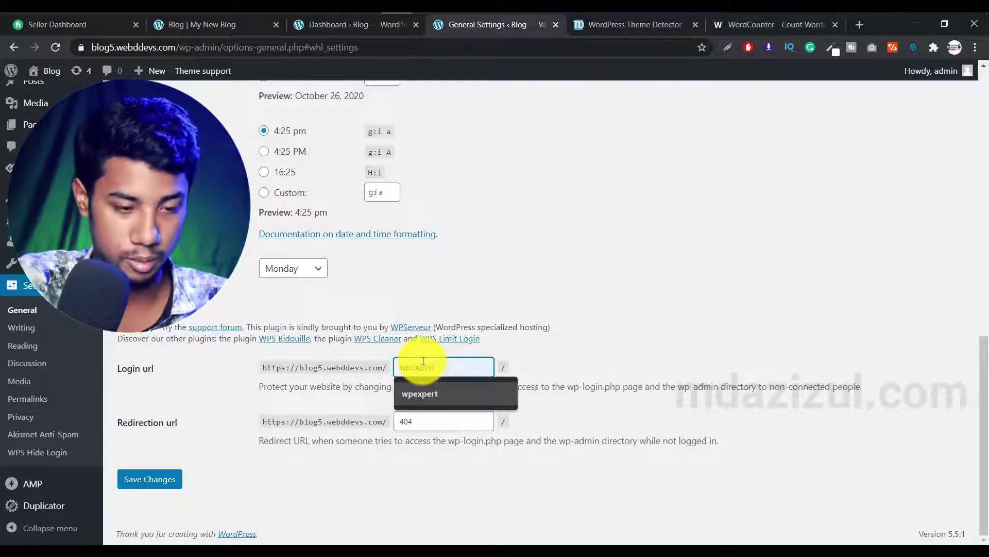
key(Return)
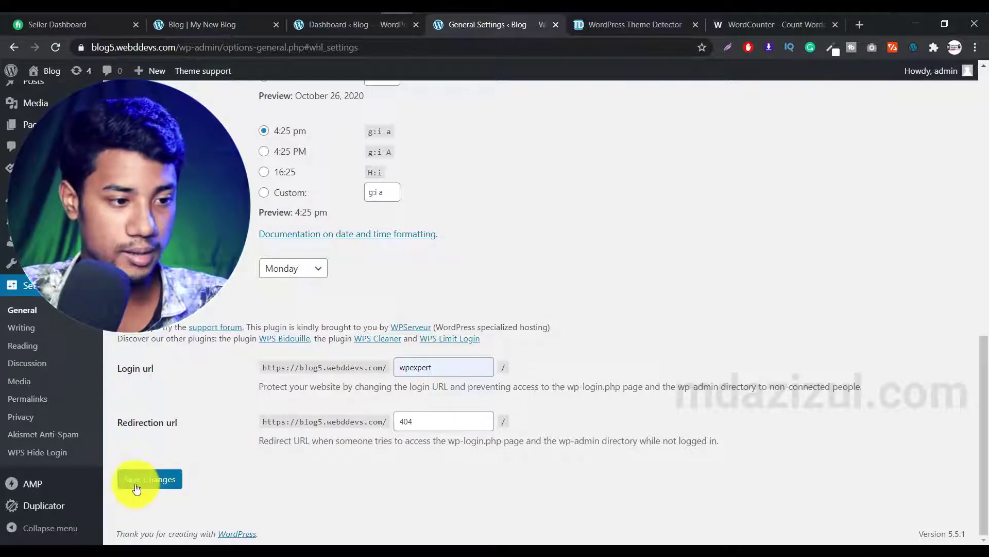
click(136, 487)
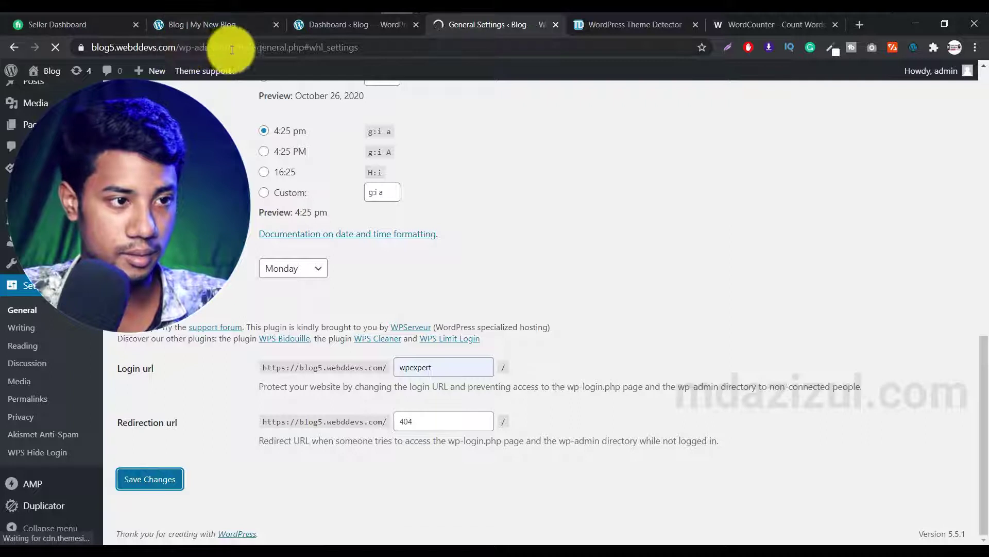
- Copy the site's admin address and load blog5.webddevs.com/wp-admin/ in a new incognito window to test the old login path
drag(224, 48, 1, 58)
key(ctrl+c)
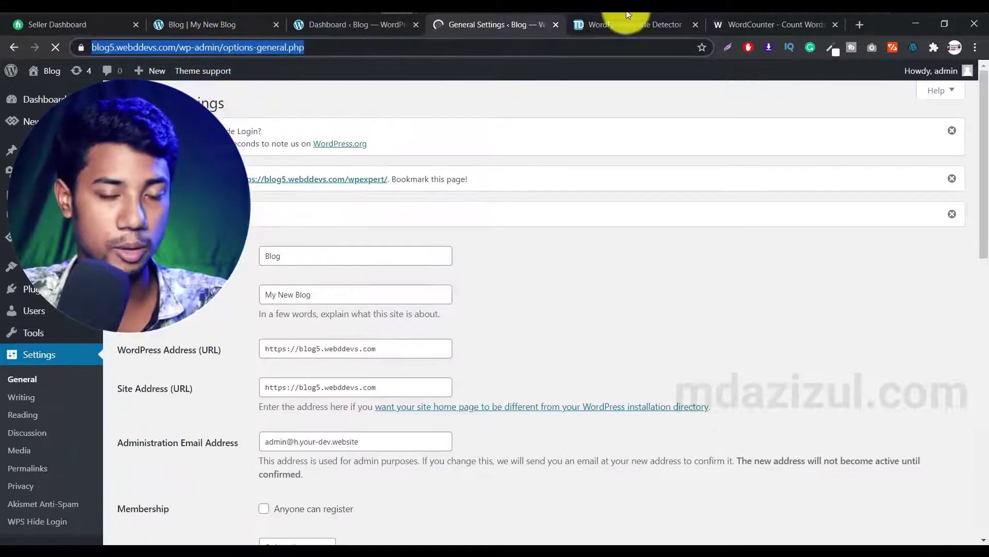
click(976, 47)
click(901, 95)
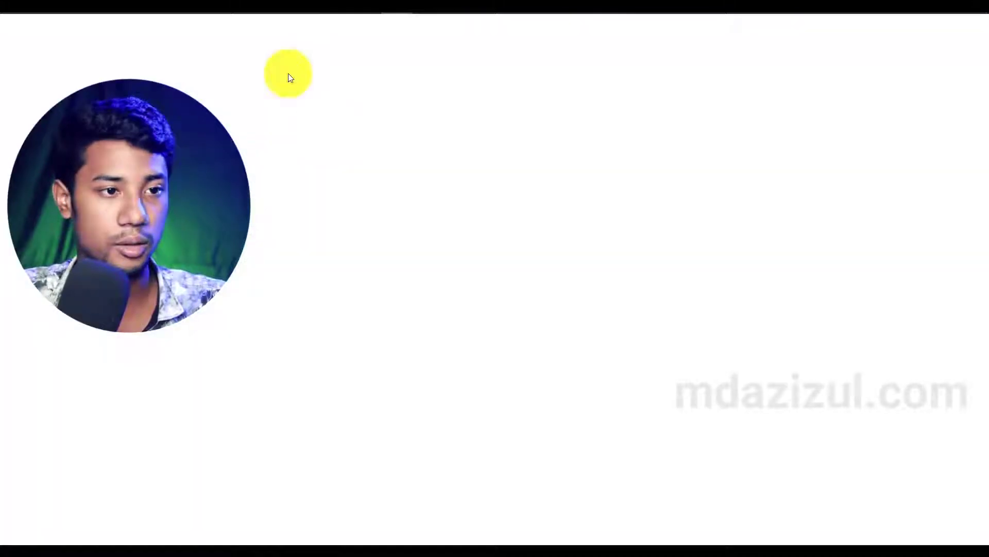
key(ctrl+v)
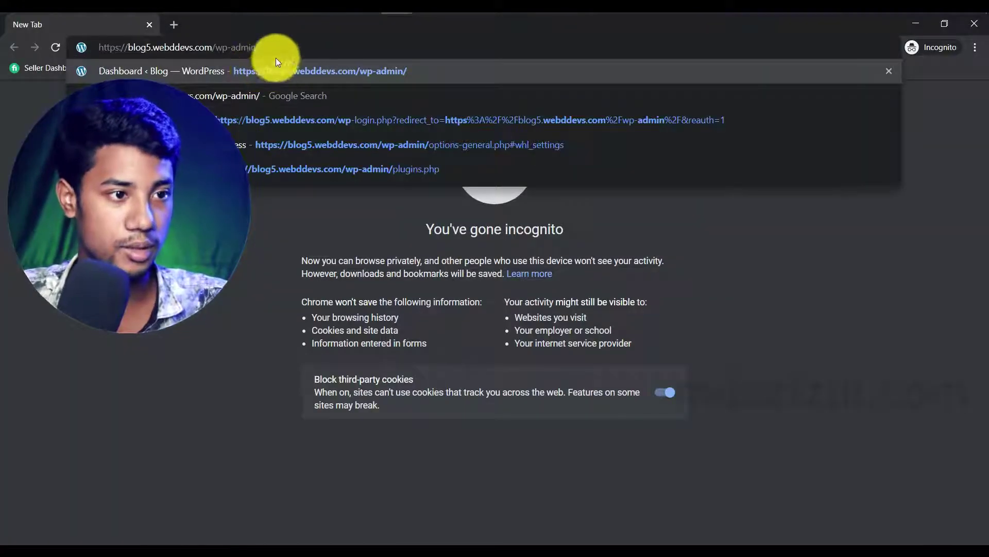
key(Return)
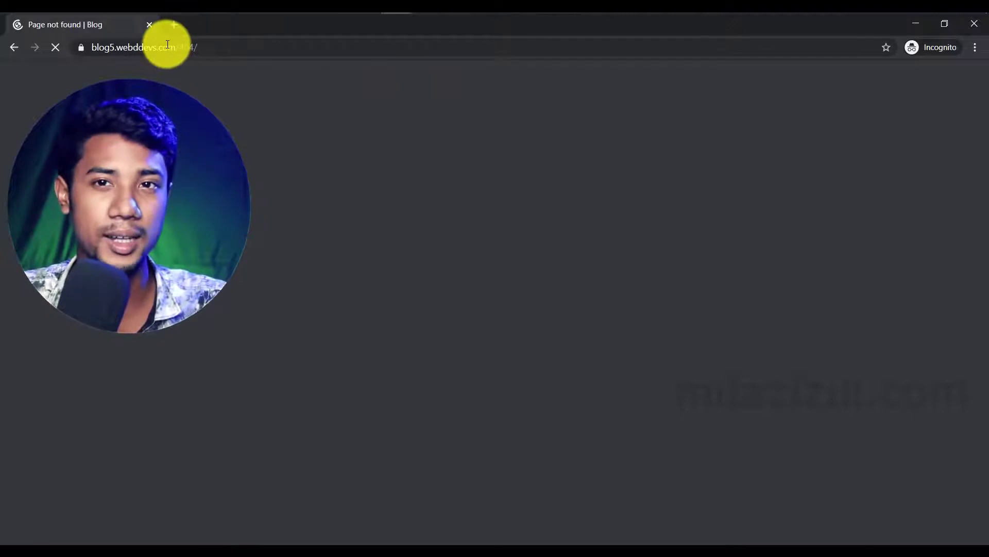
- Load blog5.webddevs.com/wp-login.php in a new incognito tab to test the default login page
drag(215, 48, 179, 23)
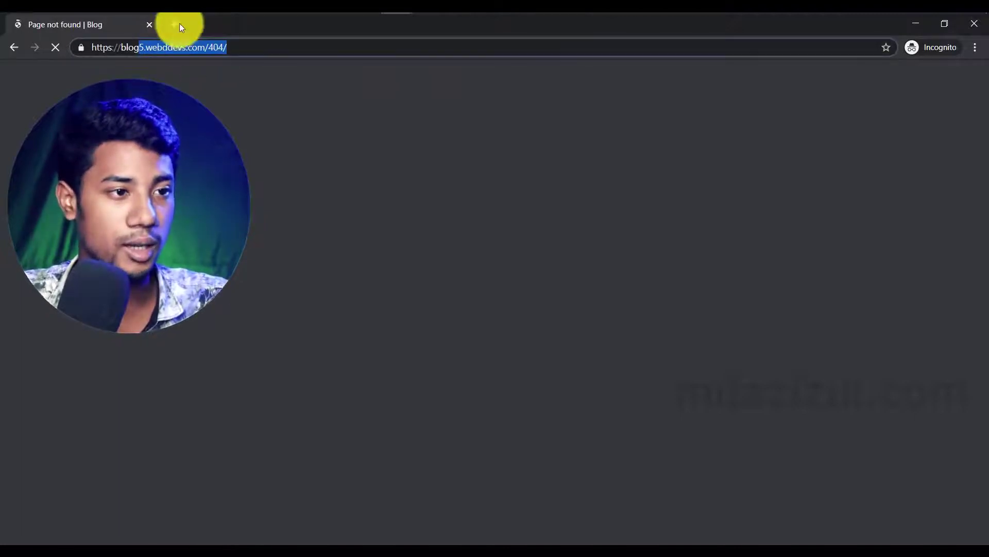
click(176, 24)
key(ctrl+v)
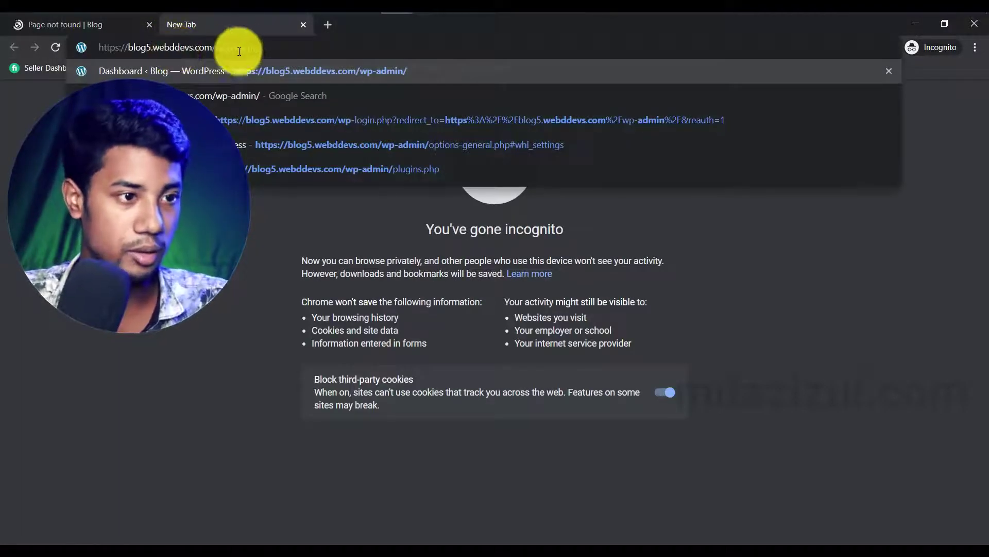
drag(413, 48, 443, 48)
text(-)
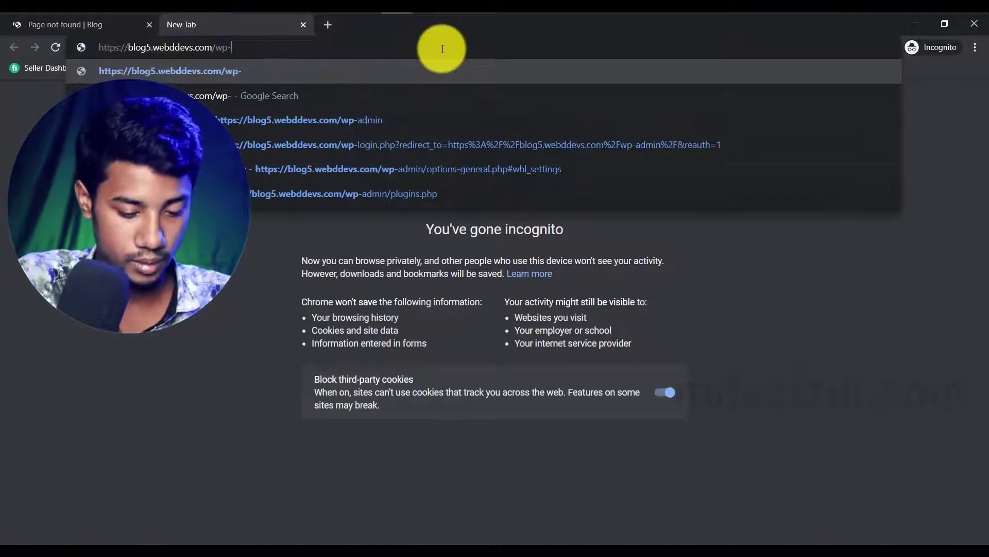
text(login.php4)
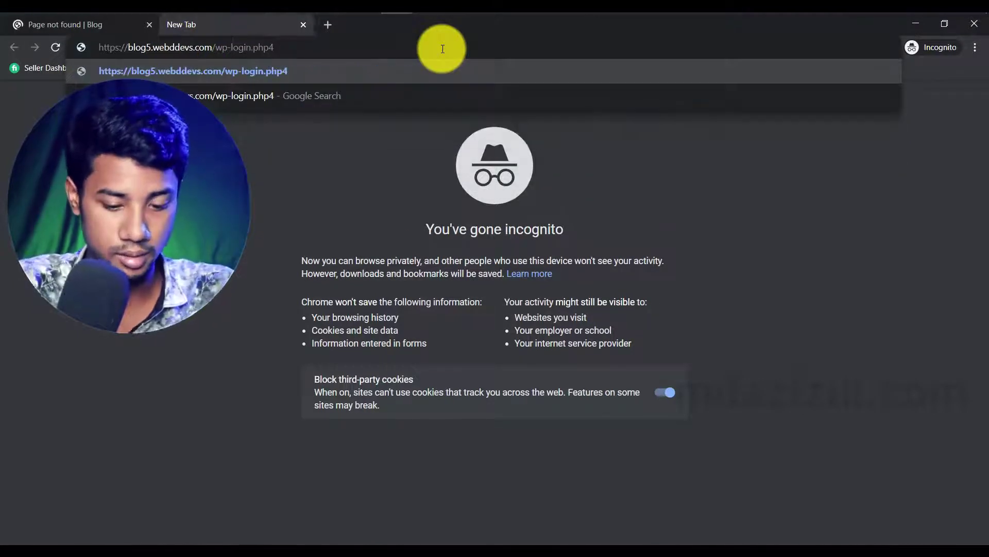
key(BackSpace)
key(Return)
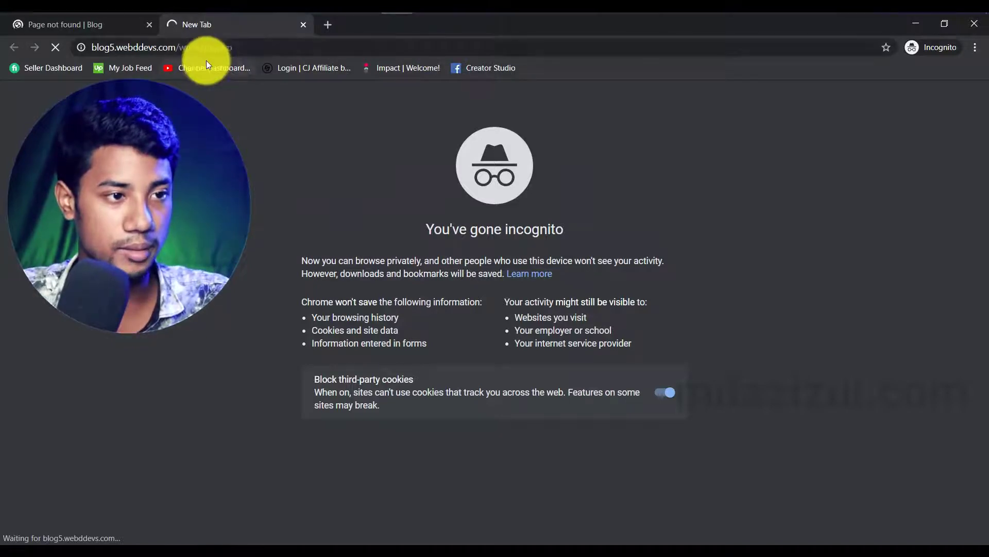
- Load blog5.webddevs.com/login in another incognito tab to test the generic login path
click(243, 45)
key(ctrl+c)
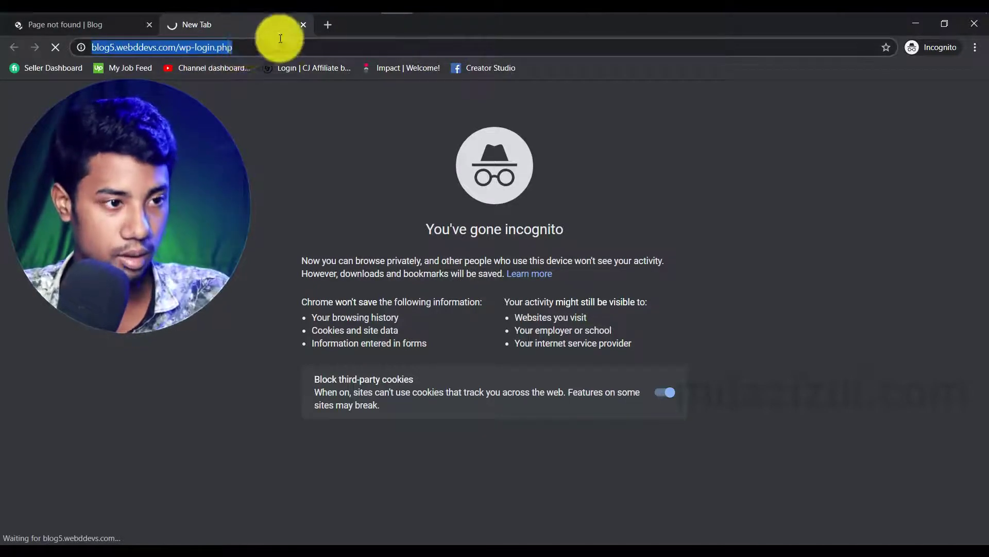
click(327, 25)
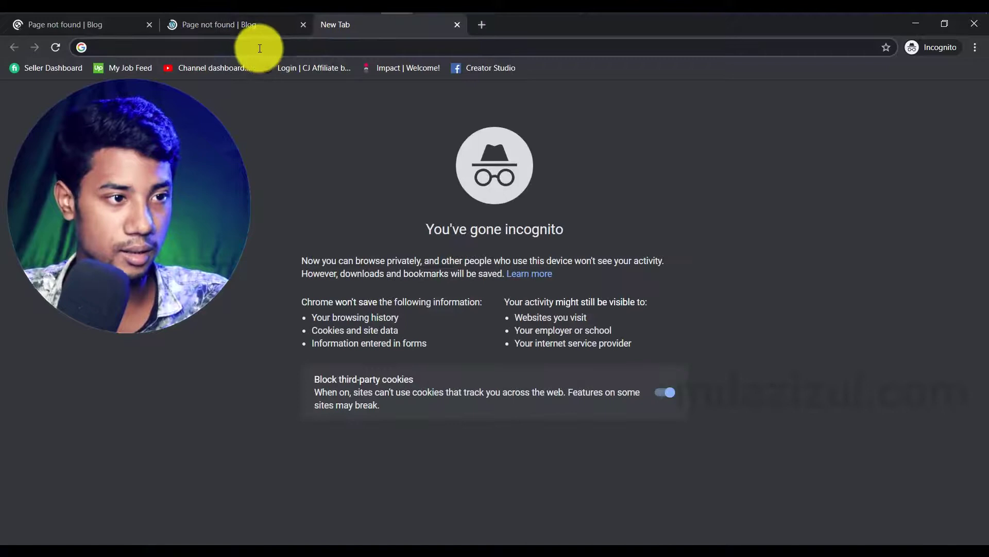
key(ctrl+v)
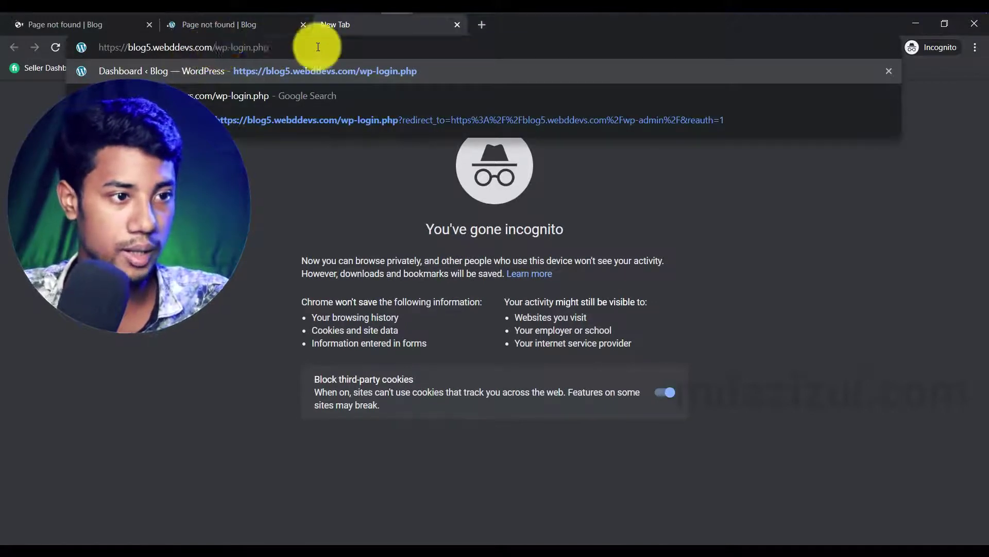
key(ctrl+shift+Left)
key(ctrl+shift+Left)
key(ctrl+shift+Left)
text(login)
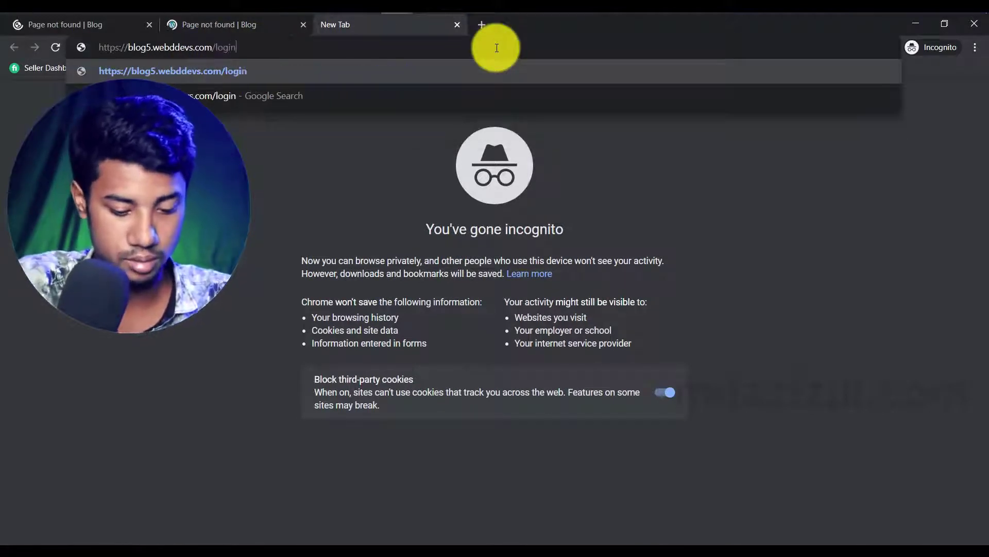
key(Return)
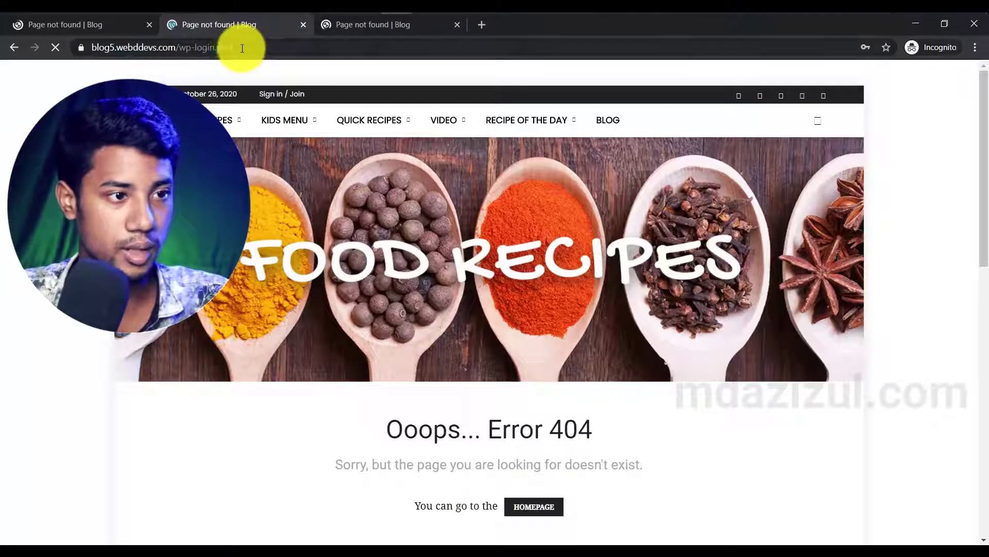
- Examine the page returned for each tested login address across the three incognito tabs
click(242, 48)
click(428, 25)
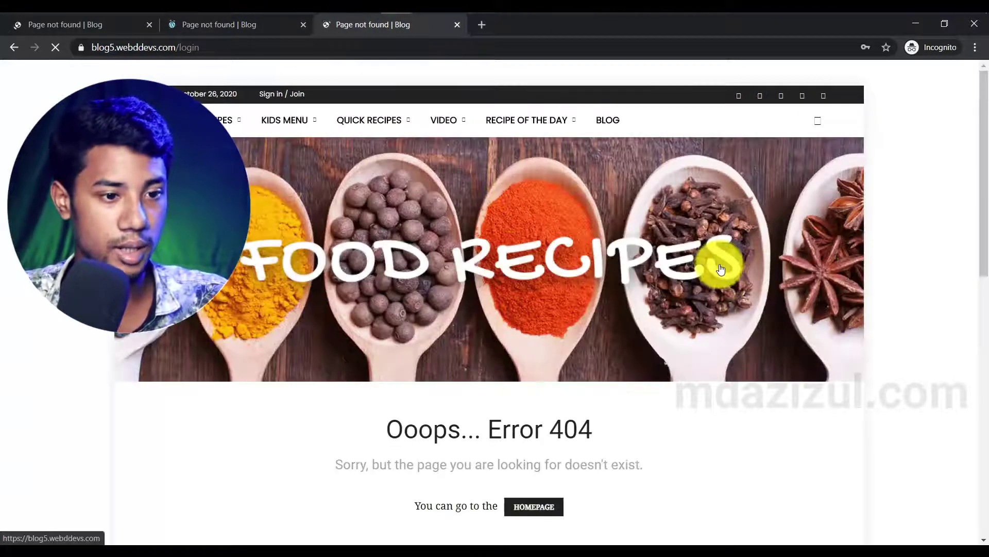
scroll(619, 258, down, 5)
drag(449, 174, 700, 150)
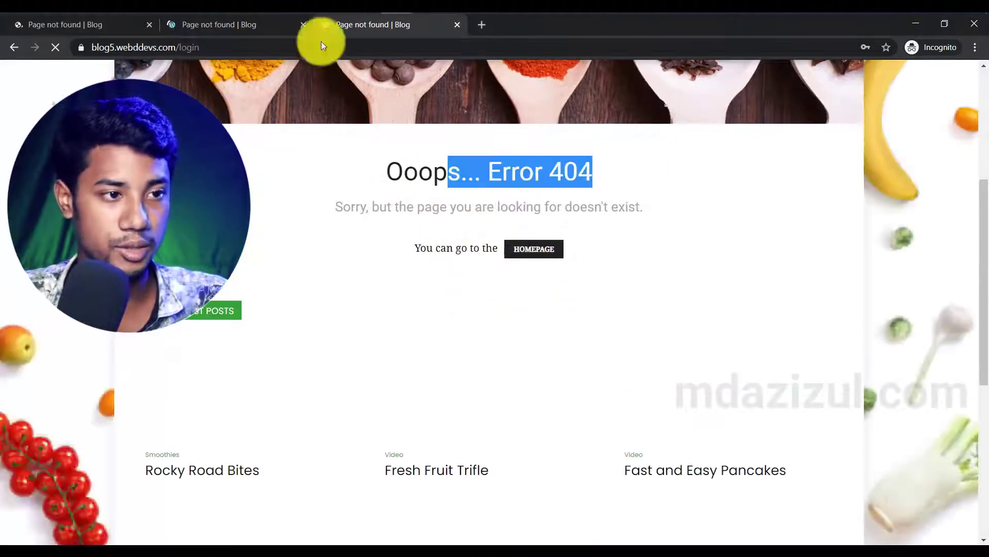
click(251, 41)
scroll(484, 309, down, 1)
drag(320, 347, 778, 350)
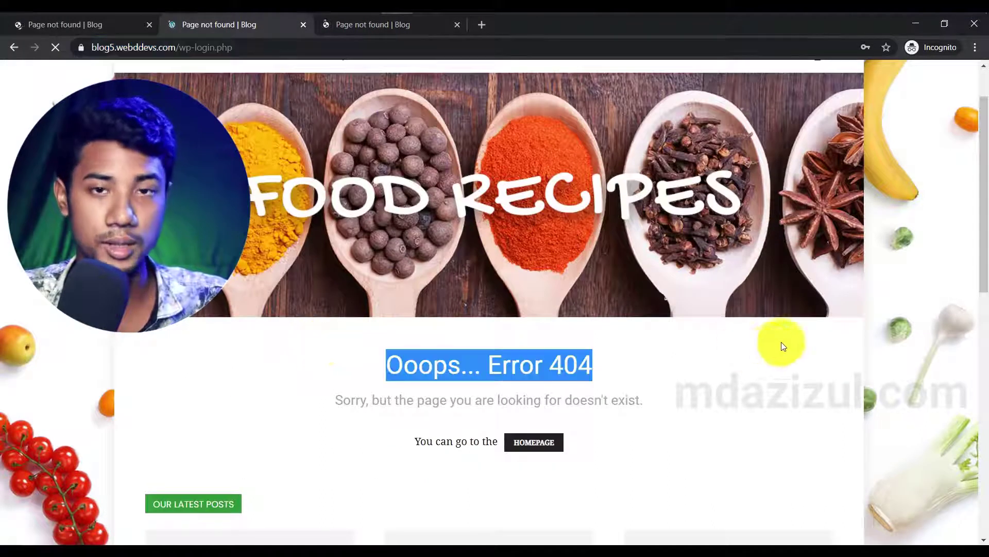
click(120, 24)
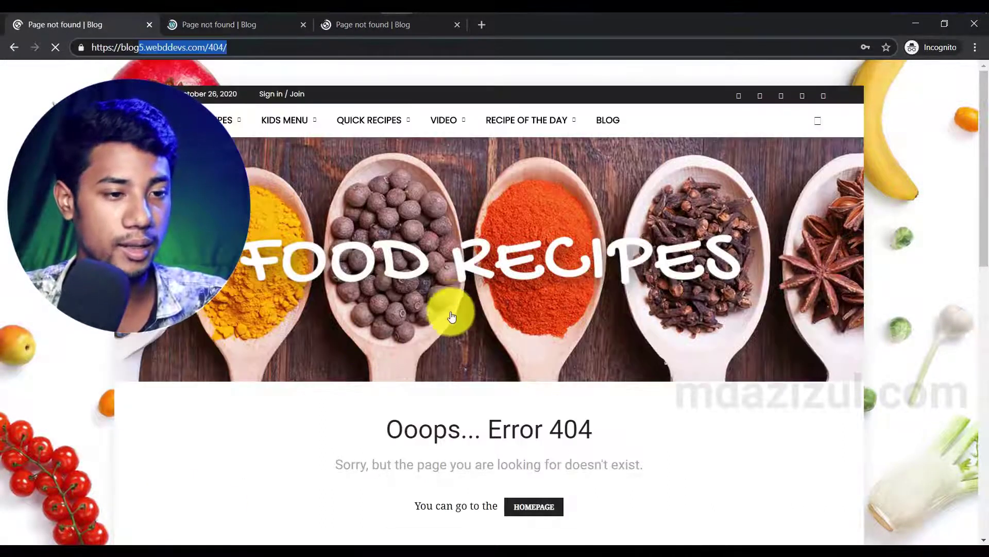
scroll(443, 273, down, 5)
drag(376, 102, 797, 107)
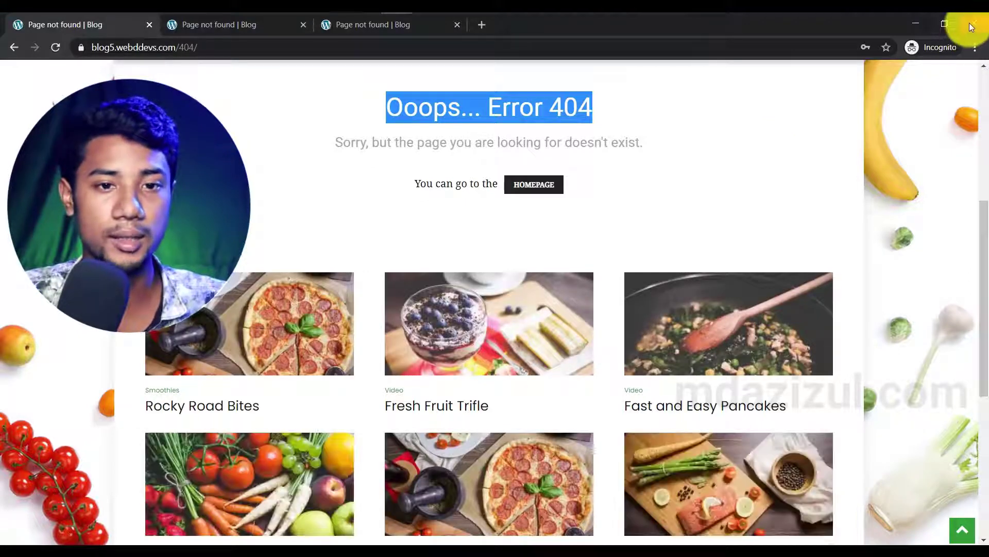
- Close the incognito window and review the WPThemeDetector report for the blog
click(971, 24)
click(570, 21)
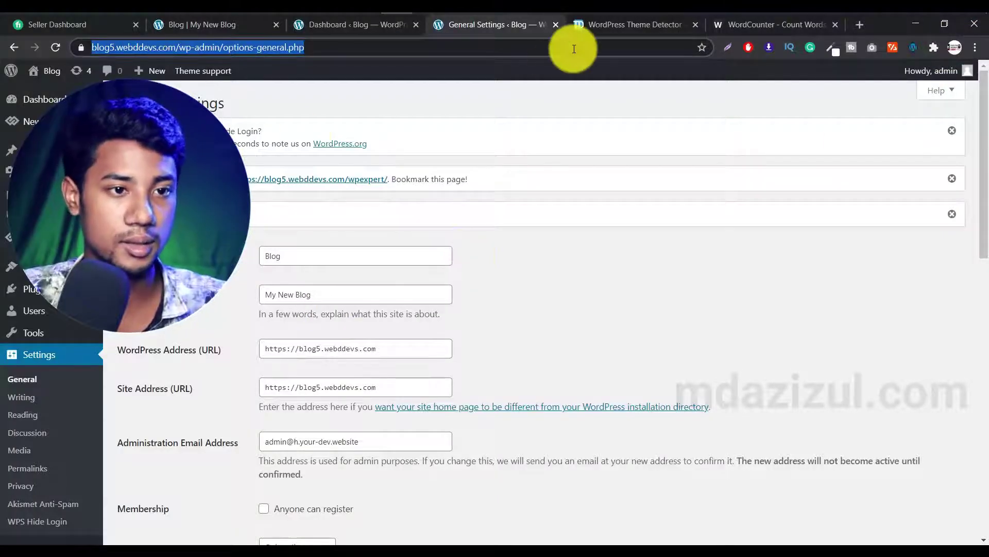
scroll(689, 274, up, 1)
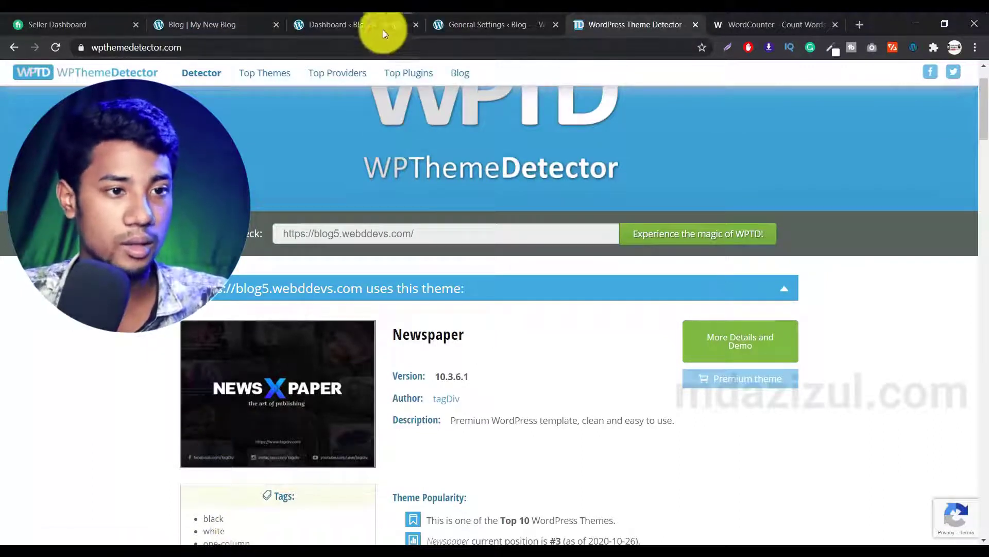
- Activate WP Hide & Security Enhancer from the site's installed plugins
click(398, 29)
scroll(292, 504, down, 5)
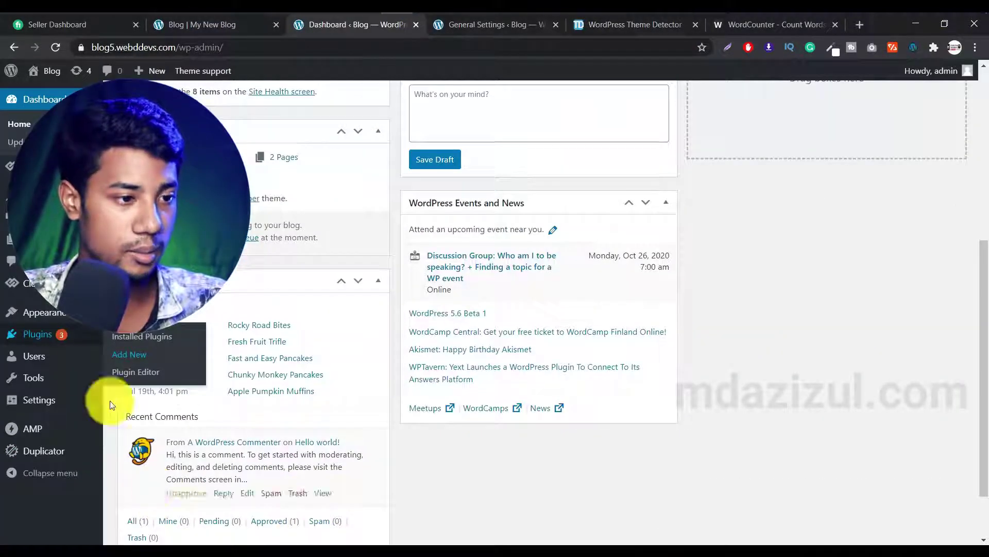
click(146, 356)
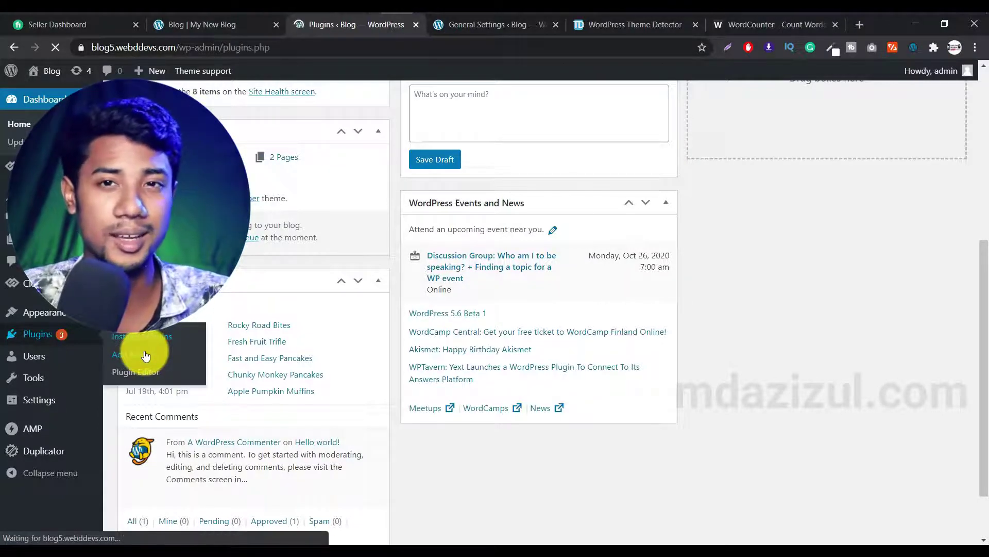
scroll(403, 298, down, 10)
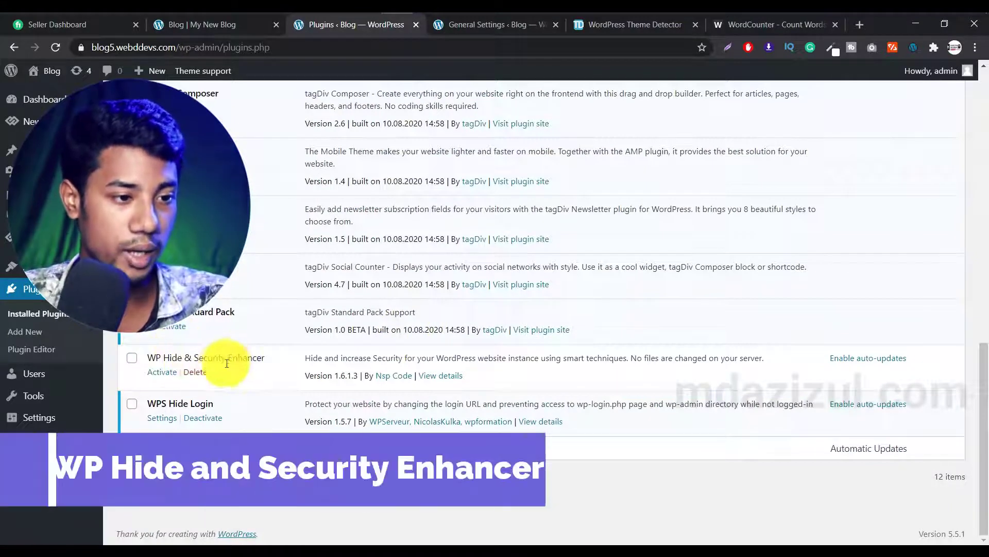
click(172, 372)
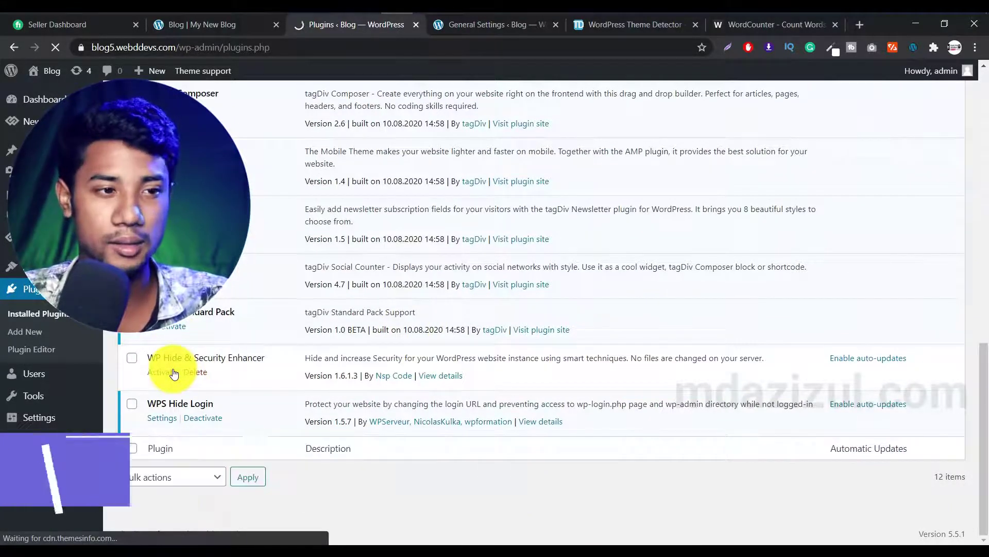
- Open the Rewrite settings of WP Hide & Security Enhancer at the theme path options
scroll(147, 366, down, 7)
scroll(146, 364, down, 5)
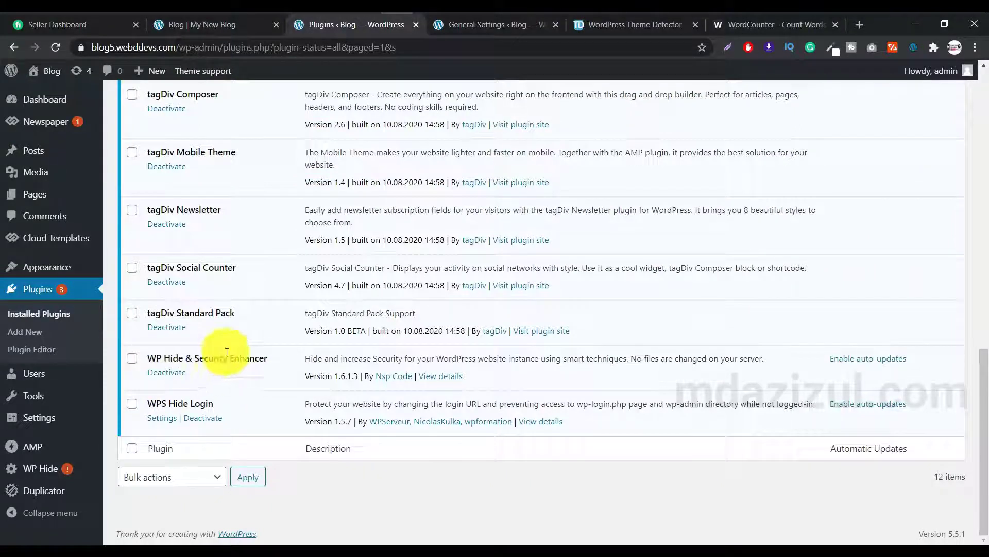
mouse_move(35, 470)
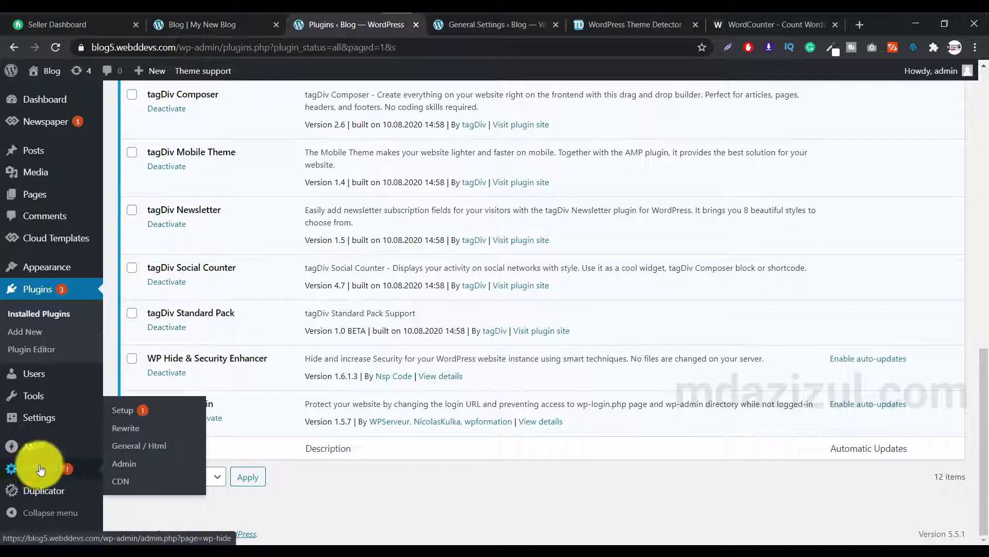
click(137, 429)
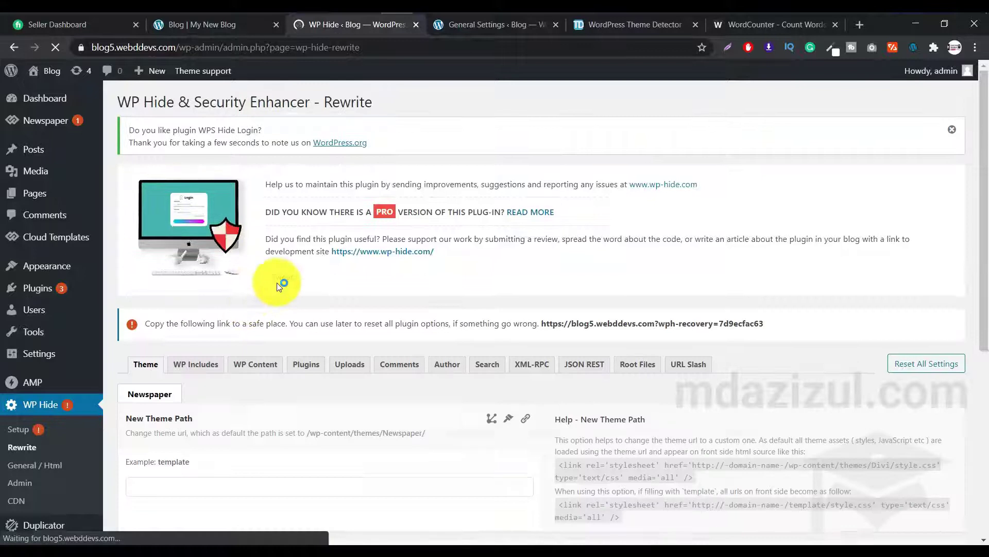
scroll(277, 282, down, 2)
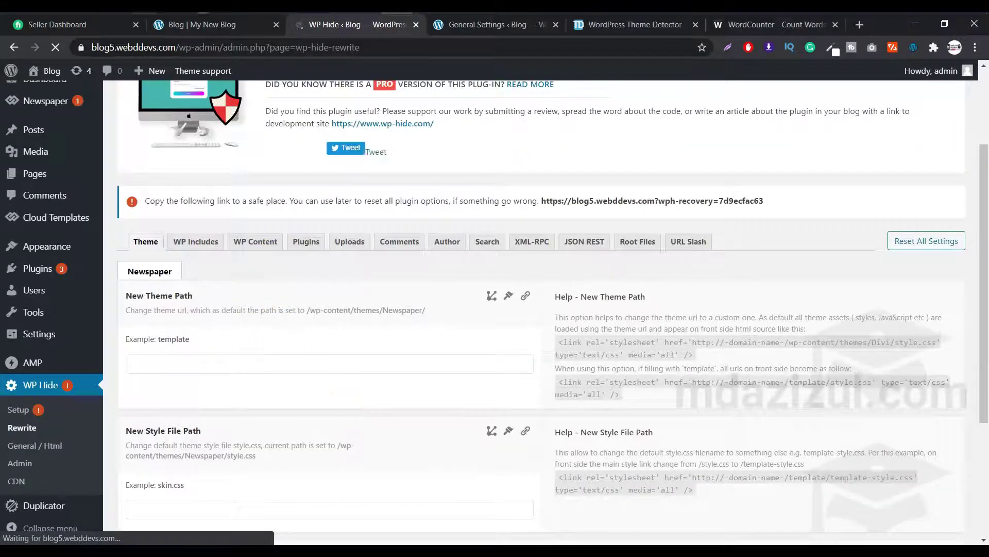
- Inspect the blog's homepage with the developer tools and view its source folders
click(222, 25)
right_click(67, 222)
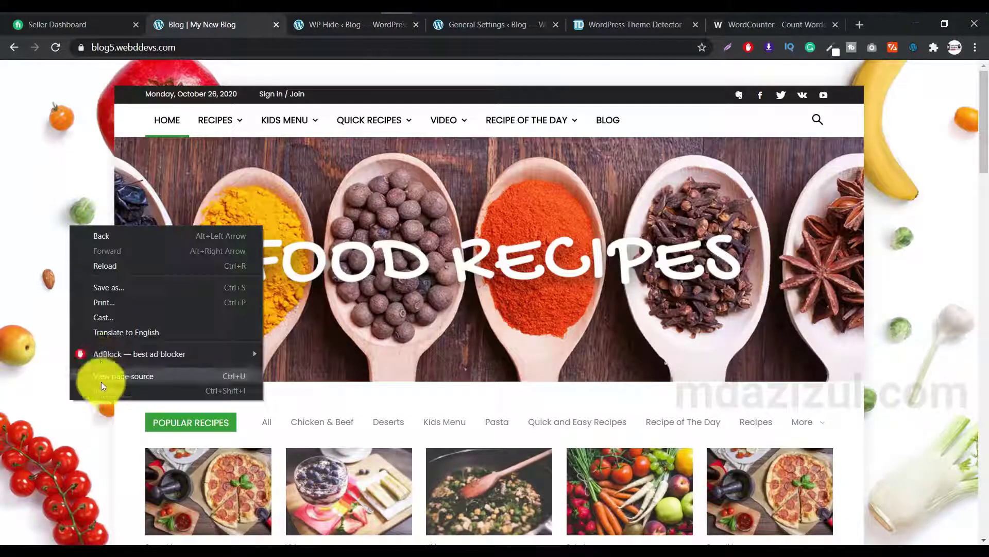
click(101, 390)
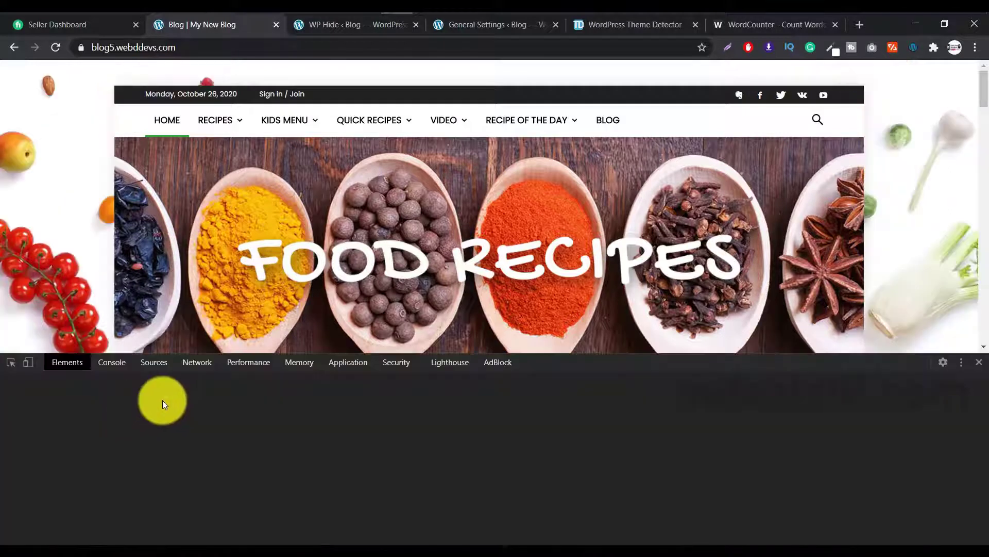
click(153, 367)
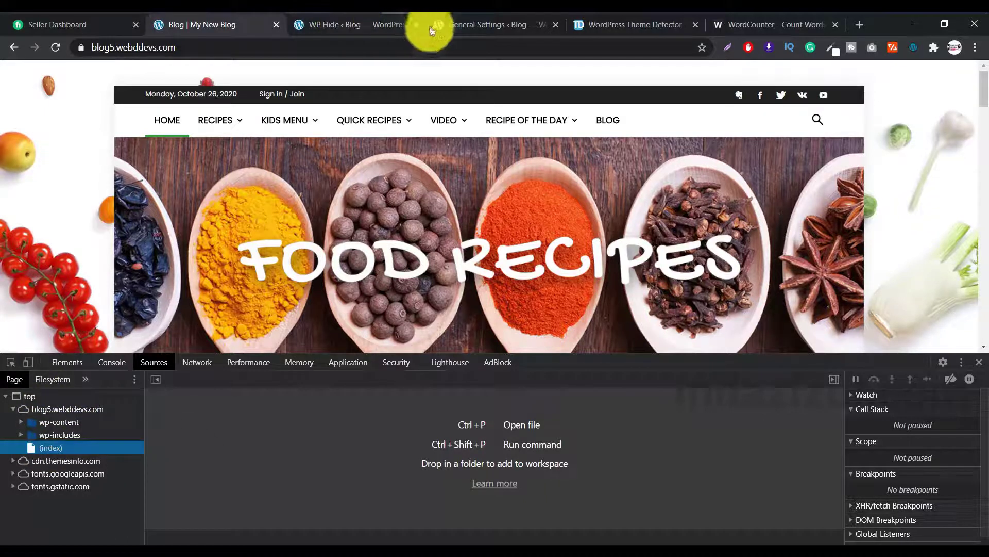
- Set the New Theme Path to "template" in the WP Hide Rewrite settings
click(342, 32)
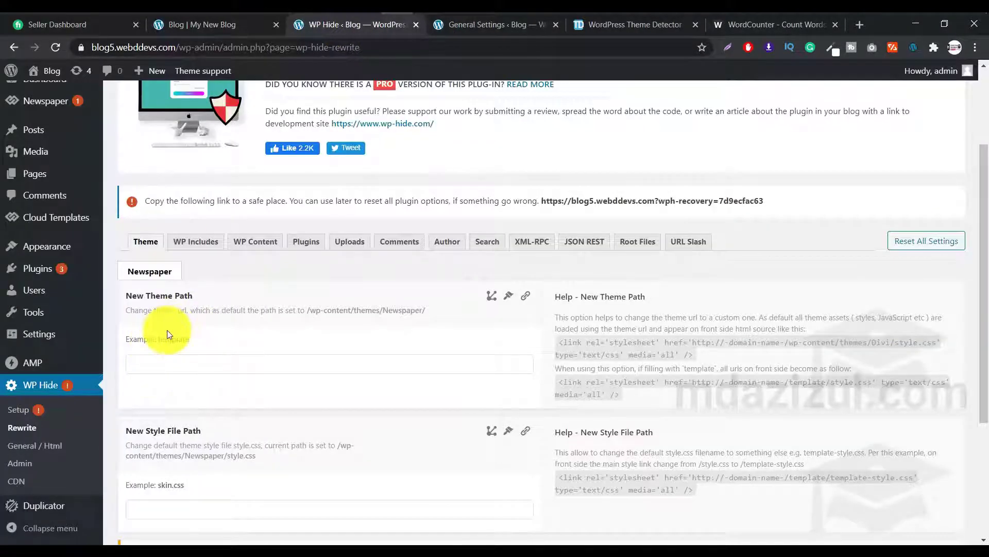
scroll(221, 258, down, 1)
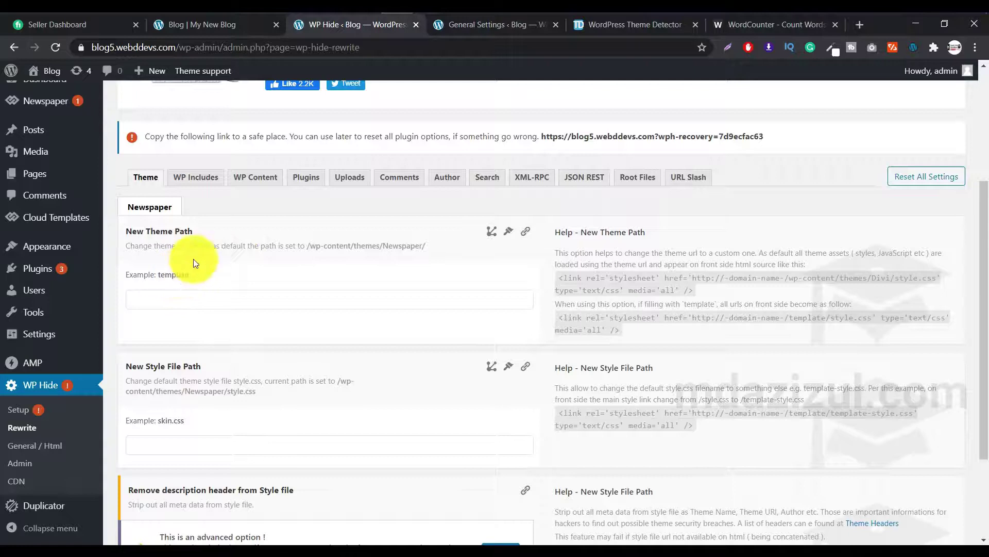
click(176, 299)
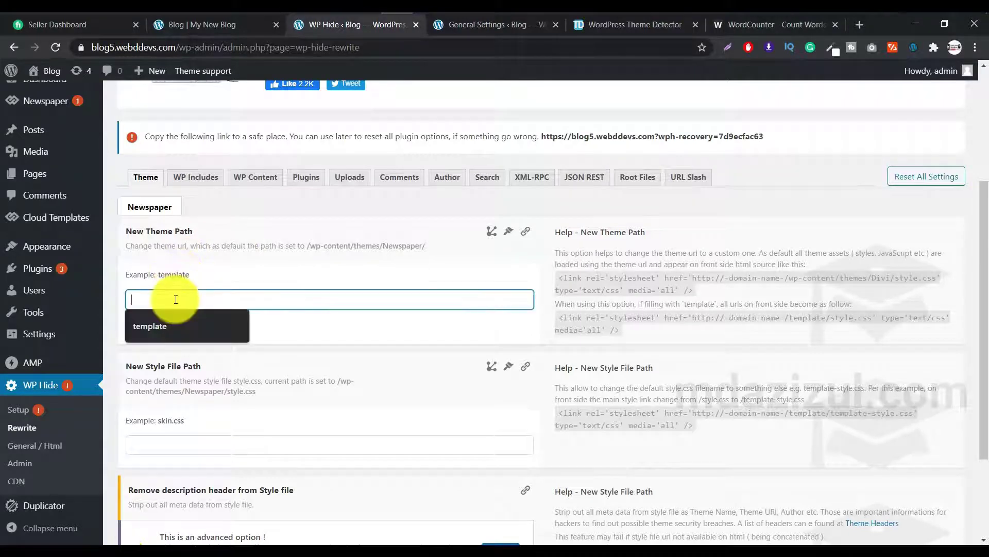
click(179, 328)
scroll(175, 361, down, 2)
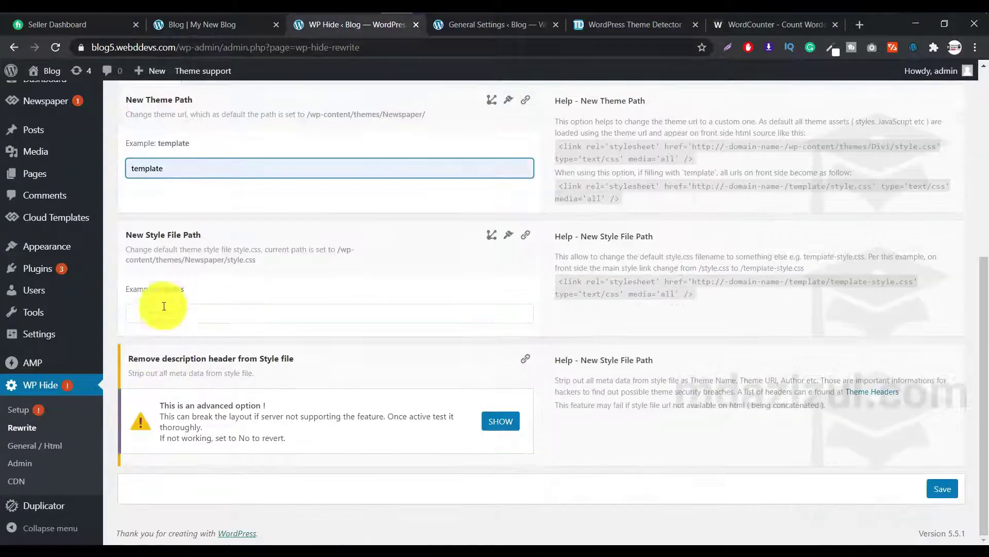
- Set the New Style File Path to "skin.css" and save the theme rewrite settings
drag(158, 289, 250, 289)
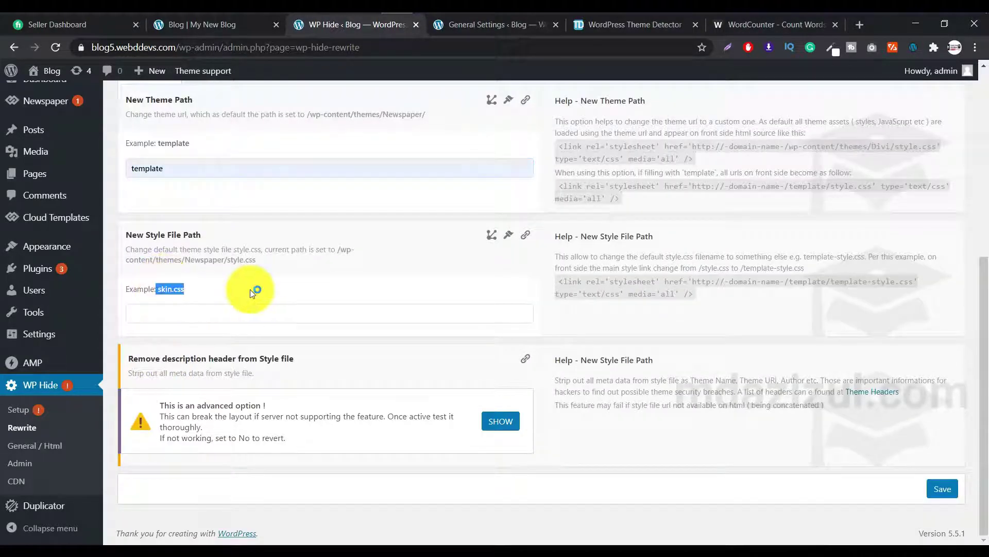
click(155, 313)
click(160, 338)
click(941, 489)
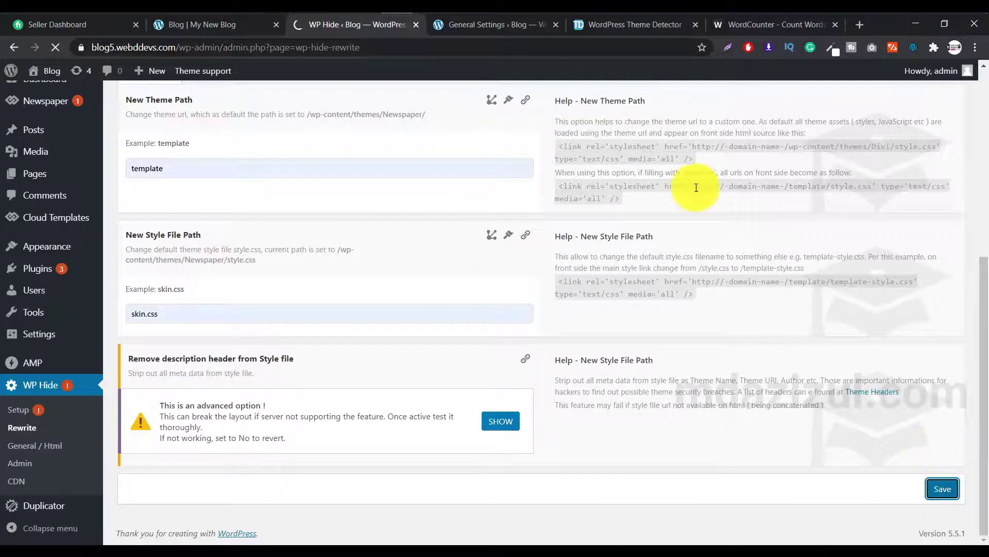
scroll(44, 243, down, 2)
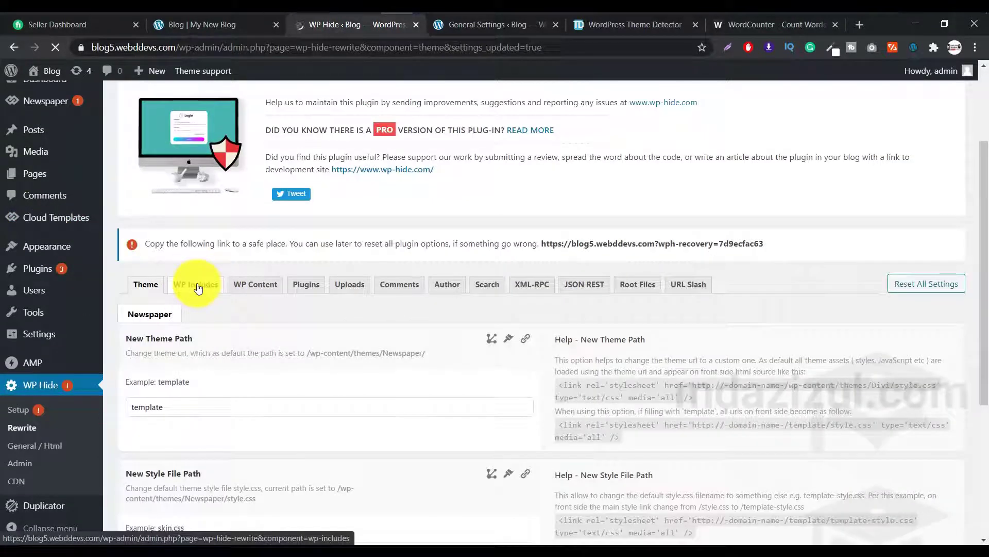
- Set the New Includes Path to "my_includes" in the WP Includes rewrite settings and save
click(199, 287)
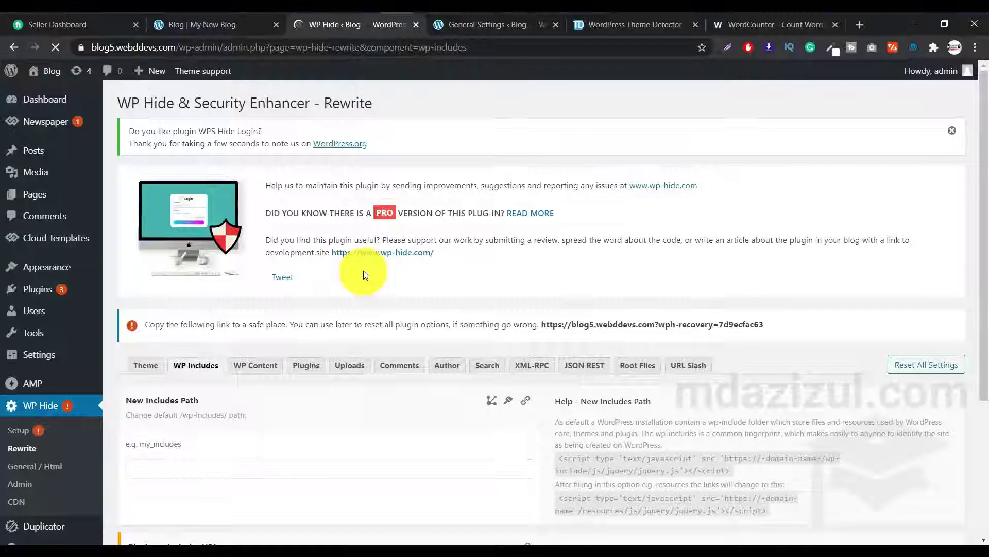
scroll(270, 260, down, 4)
click(177, 273)
click(170, 295)
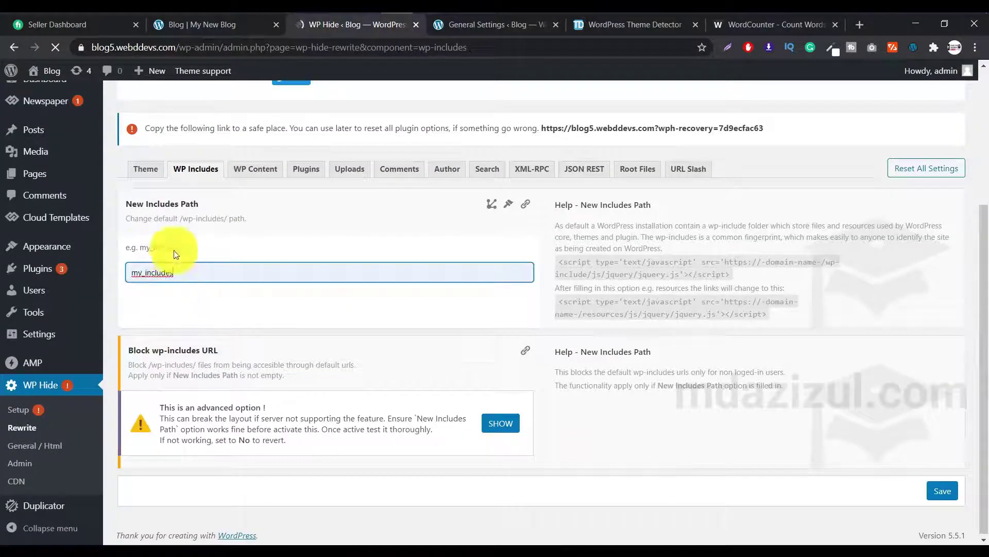
drag(140, 249, 239, 245)
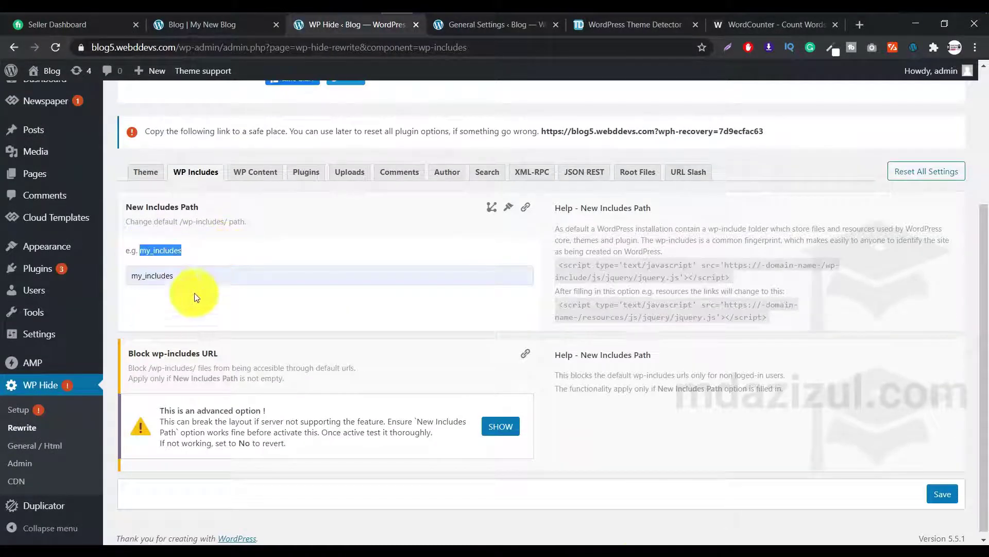
click(940, 498)
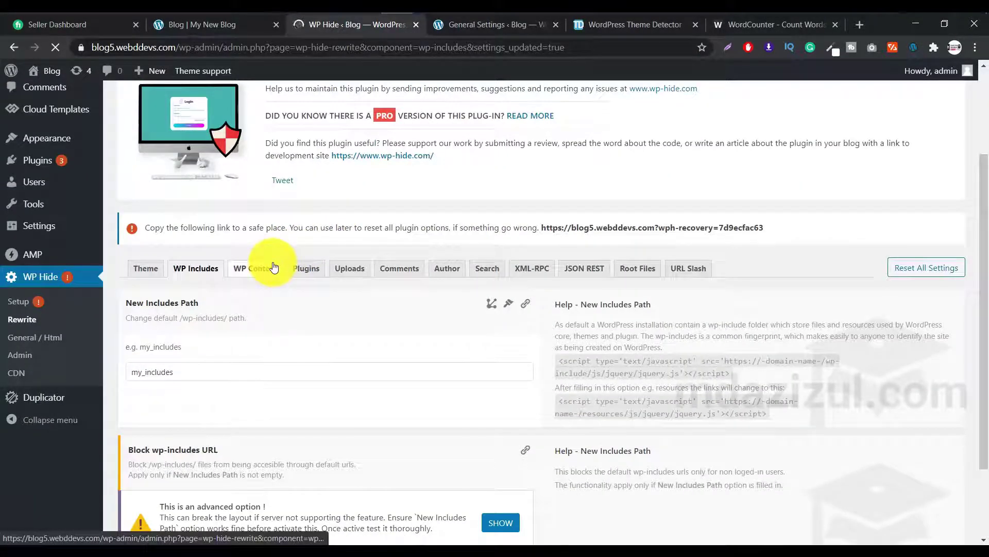
- Set the New Content Path to "my_content" in the WP Content rewrite settings and save
click(261, 267)
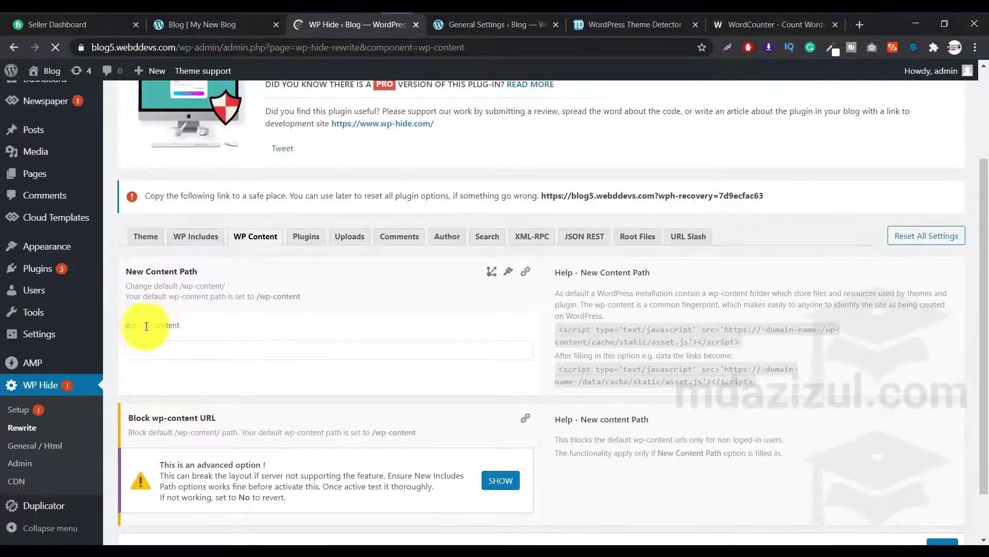
drag(142, 327, 255, 324)
click(182, 353)
click(169, 381)
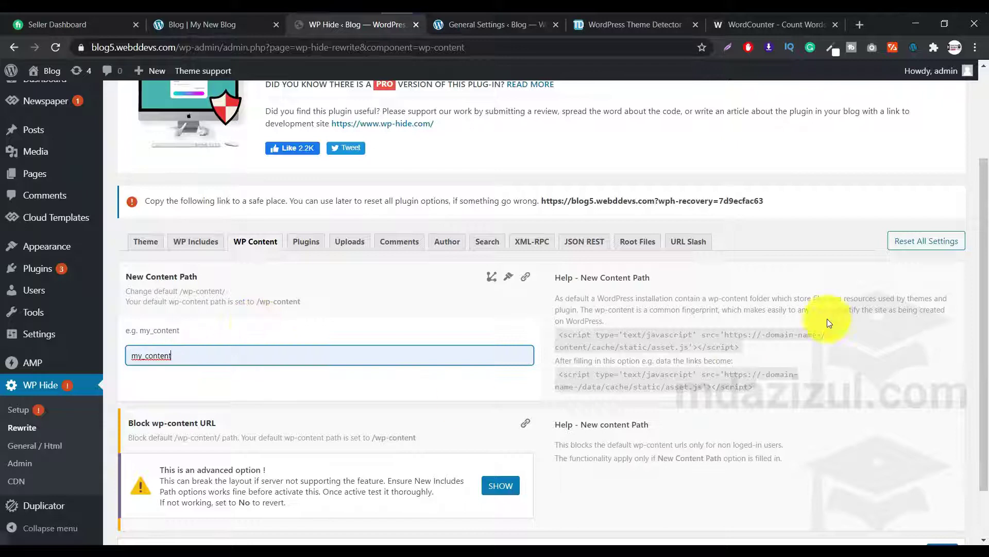
scroll(907, 378, down, 2)
click(943, 487)
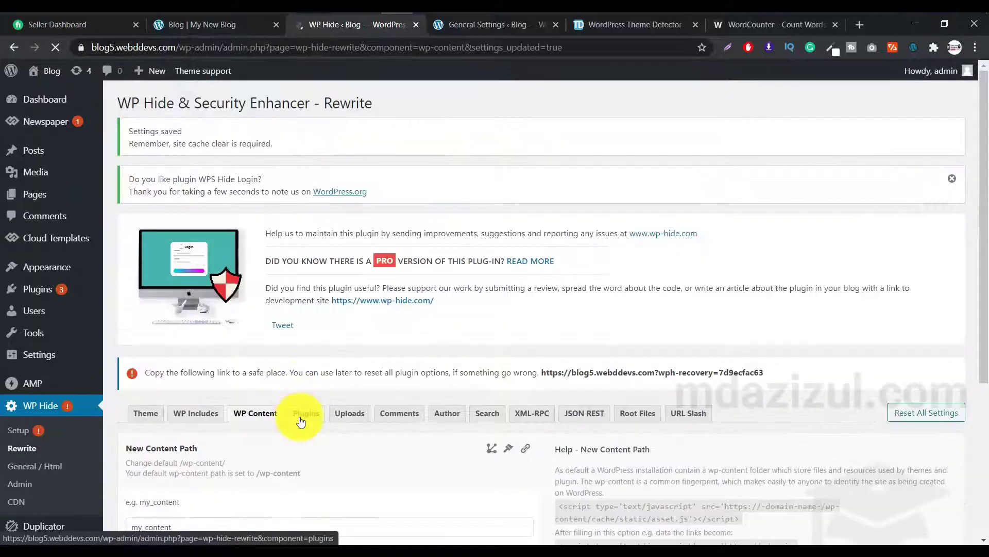
- Set the New Plugins Path to "apps" in the Plugins rewrite settings and save
click(304, 415)
scroll(361, 288, down, 3)
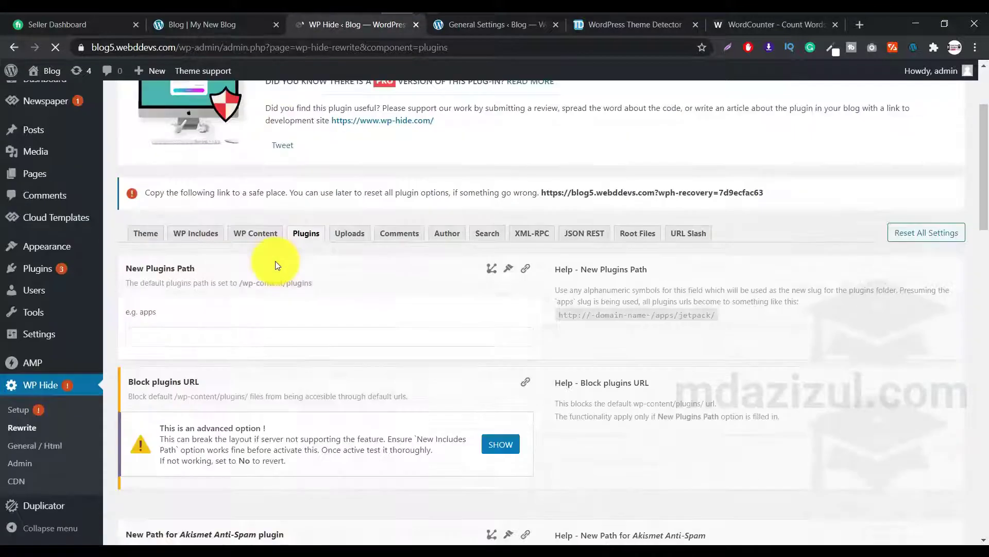
scroll(276, 262, down, 1)
click(160, 273)
click(162, 305)
scroll(979, 392, down, 15)
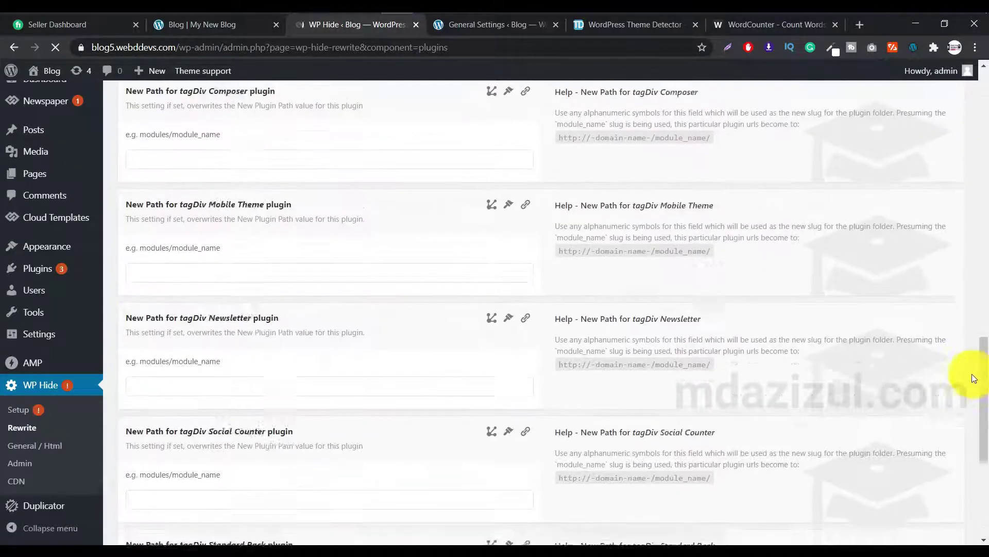
click(943, 487)
scroll(194, 144, up, 6)
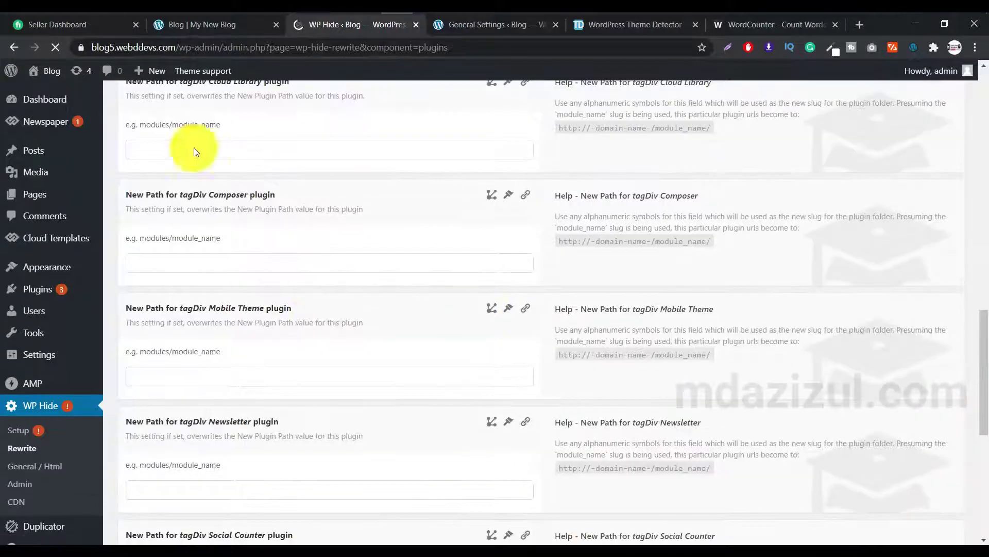
scroll(331, 243, up, 4)
scroll(262, 229, up, 4)
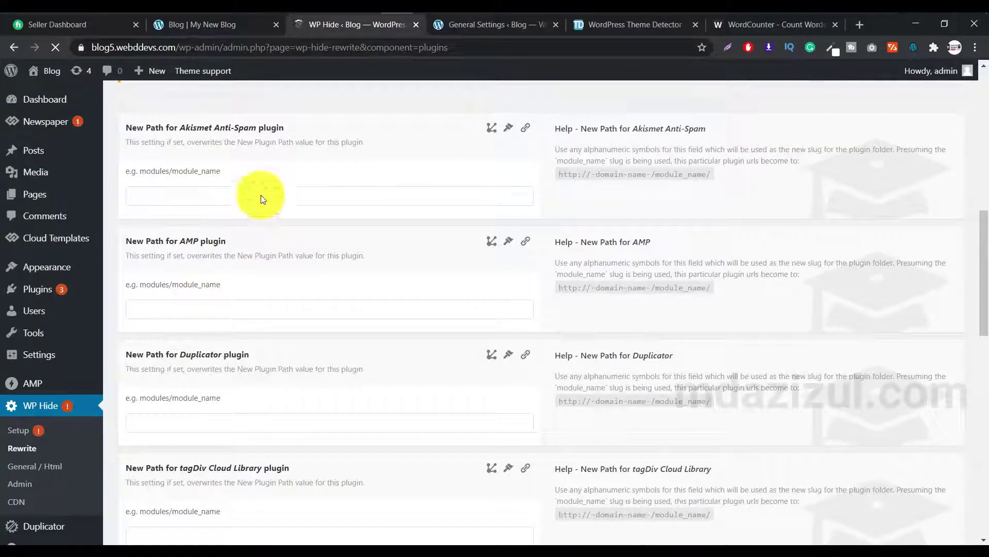
scroll(239, 227, up, 8)
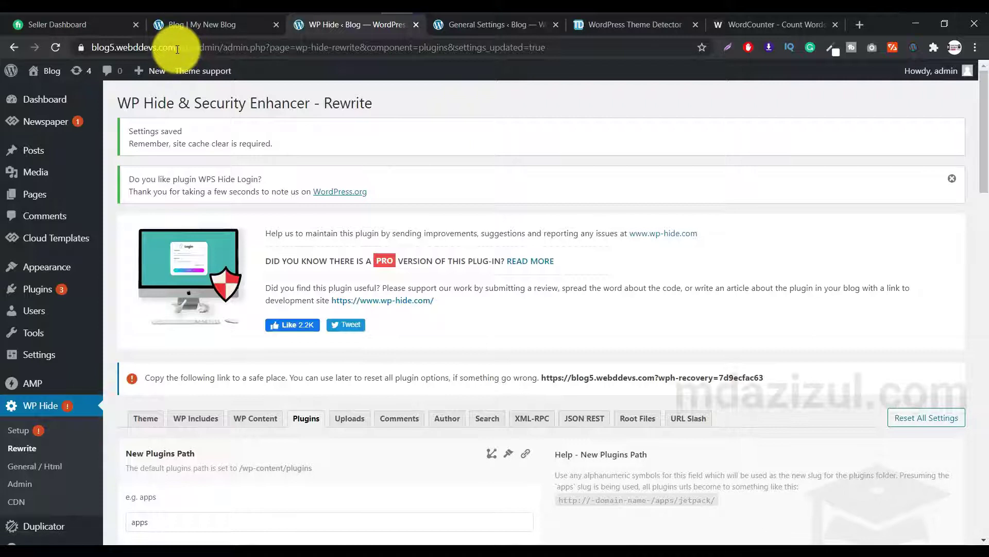
drag(177, 49, 21, 32)
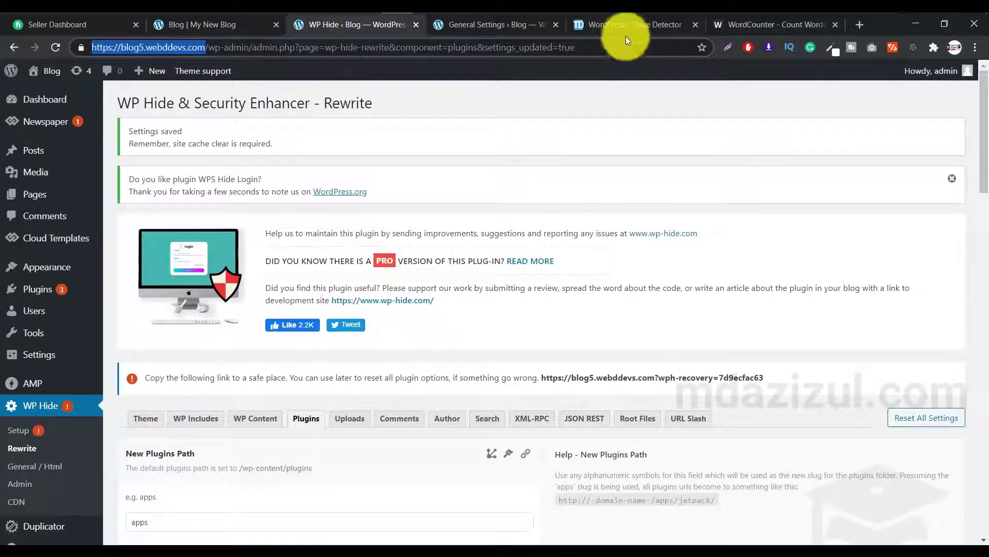
click(626, 25)
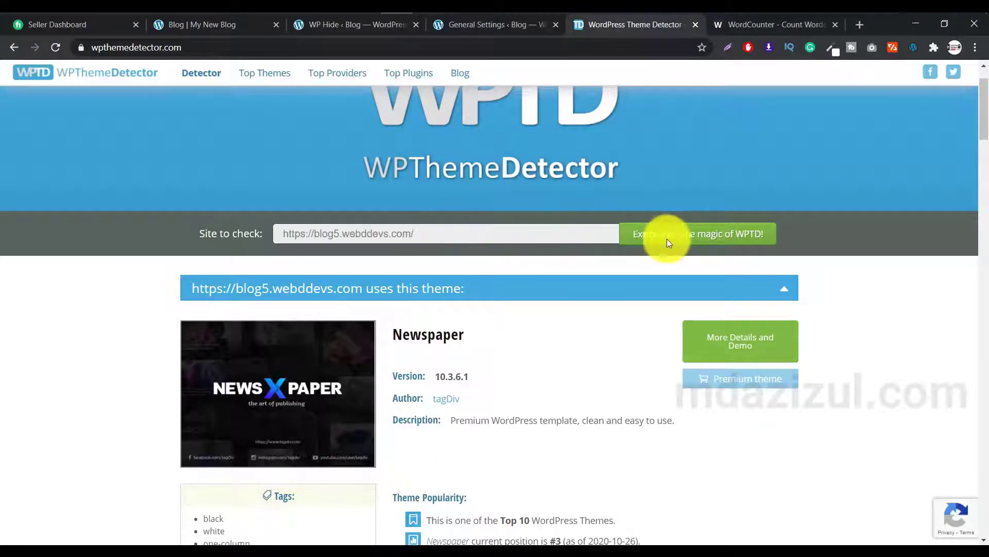
click(689, 236)
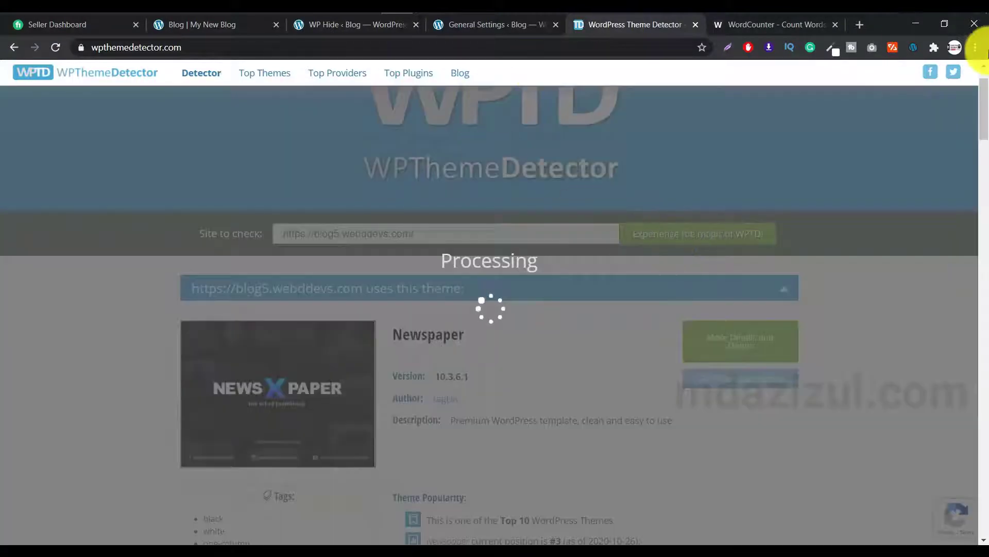
- Load blog5.webddevs.com in a new incognito window
click(976, 47)
click(859, 97)
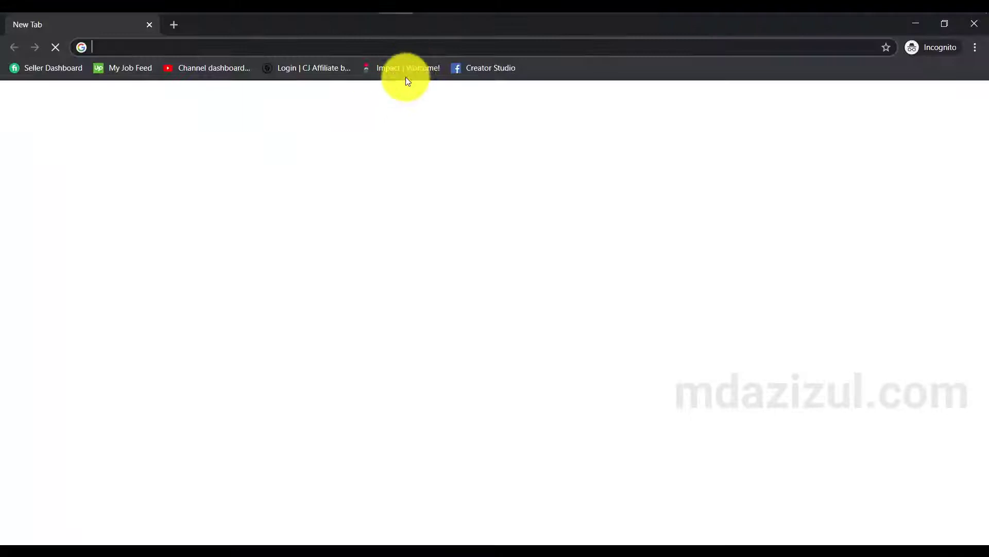
right_click(420, 47)
click(474, 148)
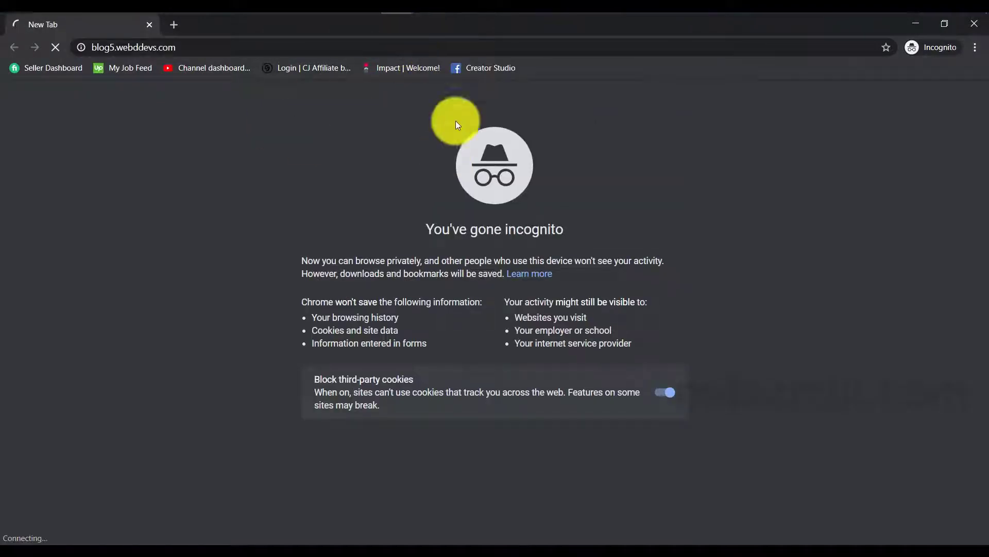
click(920, 26)
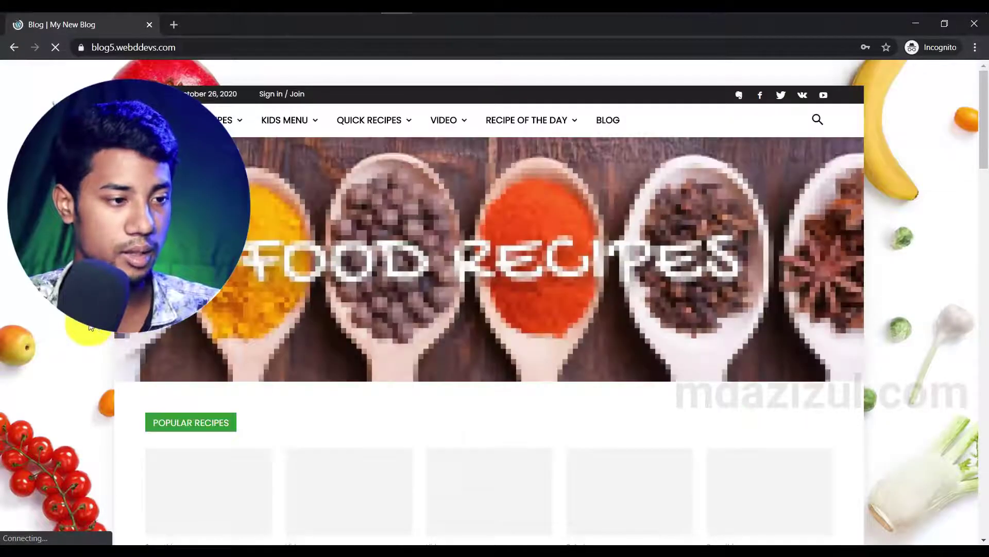
- Inspect the blog's source folders with the developer tools, including the contents of the apps folder
key(ctrl+shift+i)
click(154, 370)
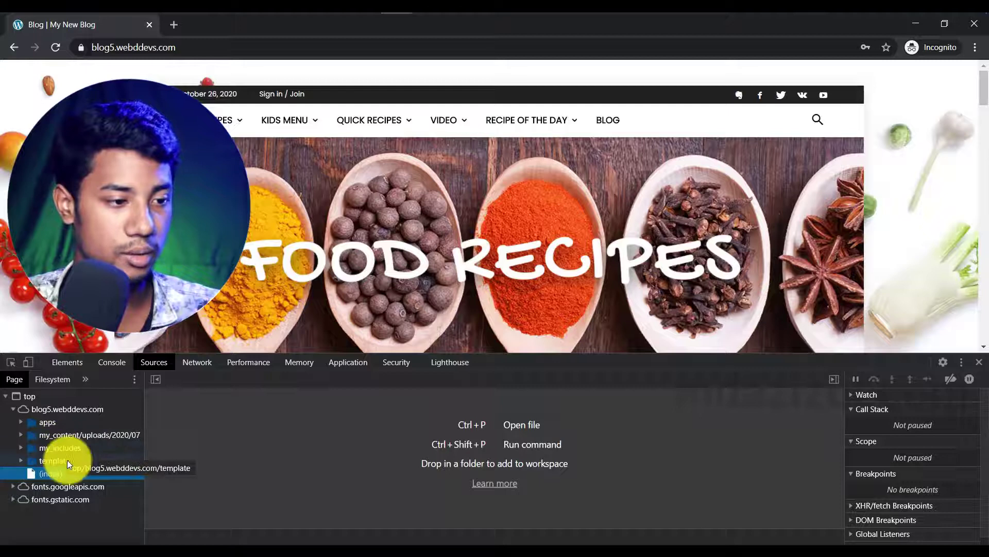
click(21, 424)
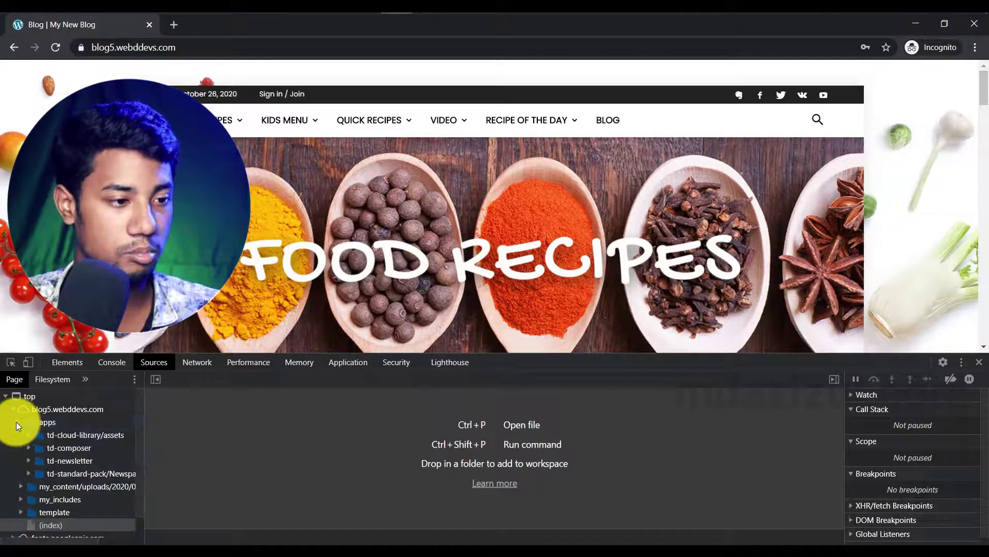
click(19, 421)
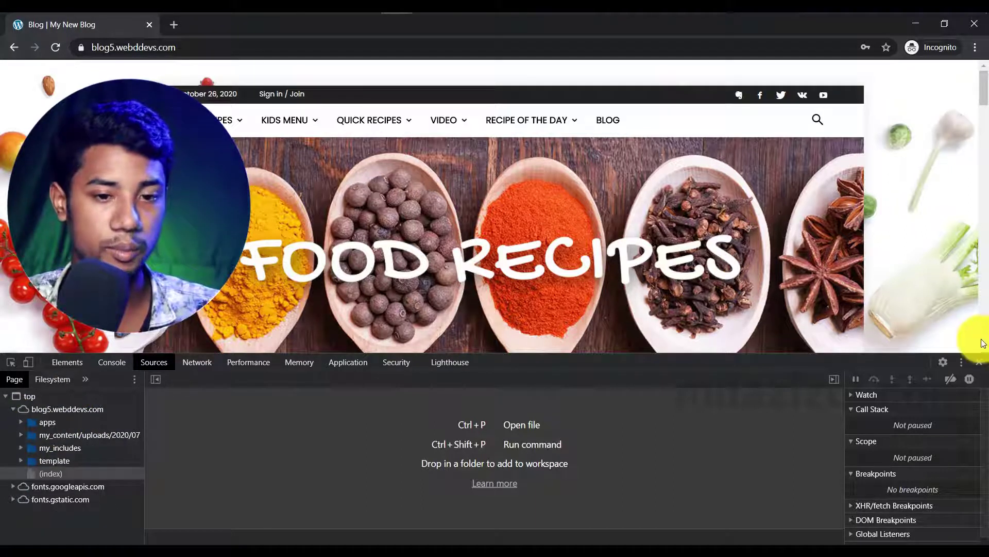
click(979, 362)
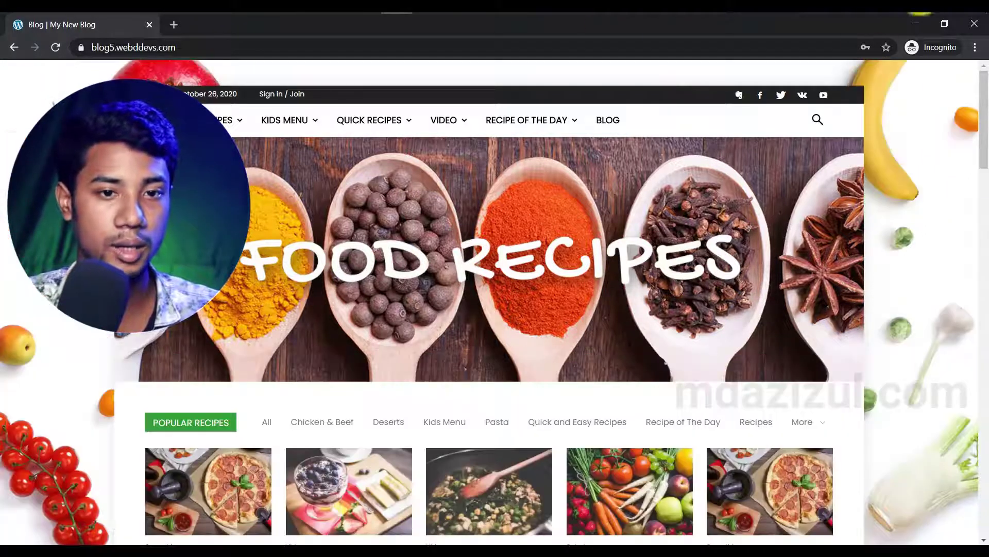
- Close the incognito window and examine the theme detector's result for the blog
click(976, 29)
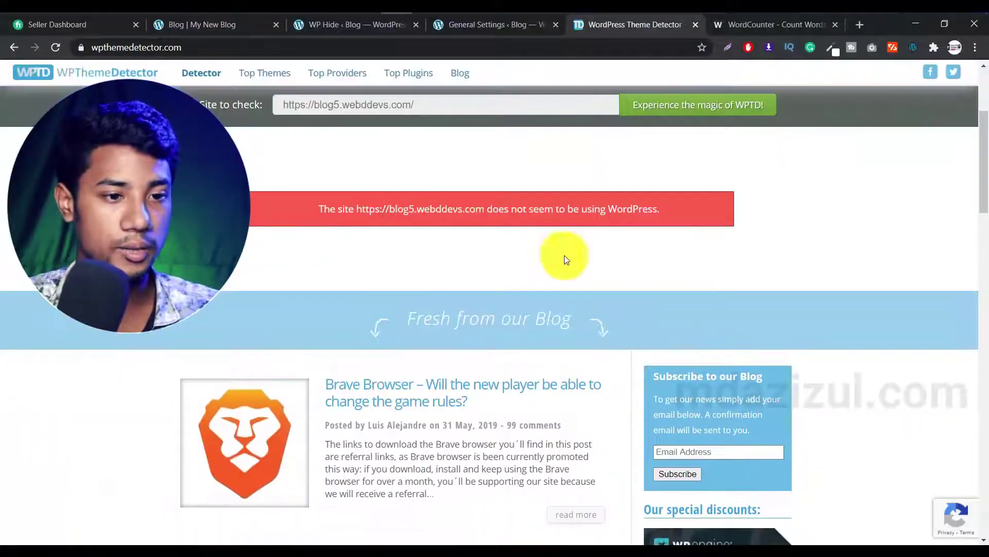
drag(287, 212, 589, 209)
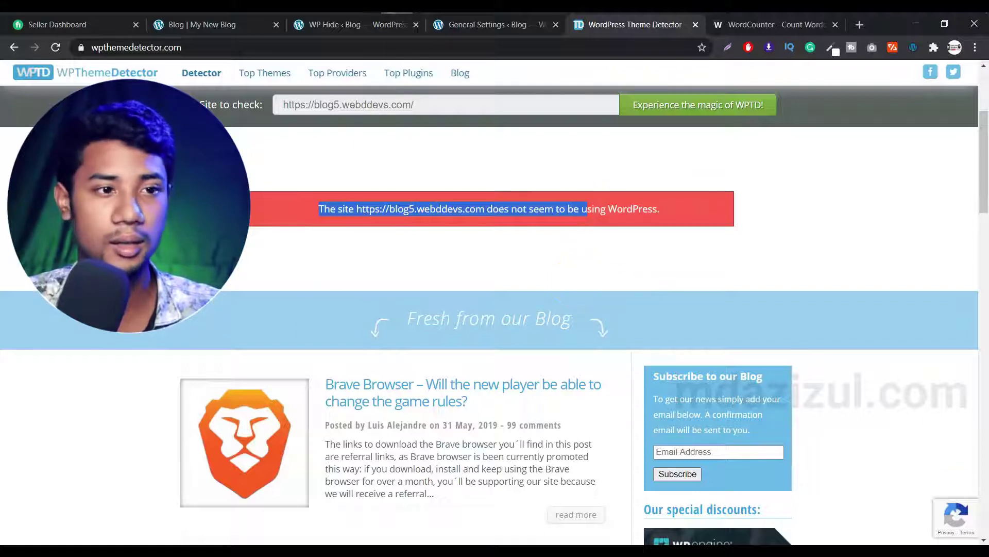
- Find iThemes Security among the blog's installed plugins and activate it
click(349, 27)
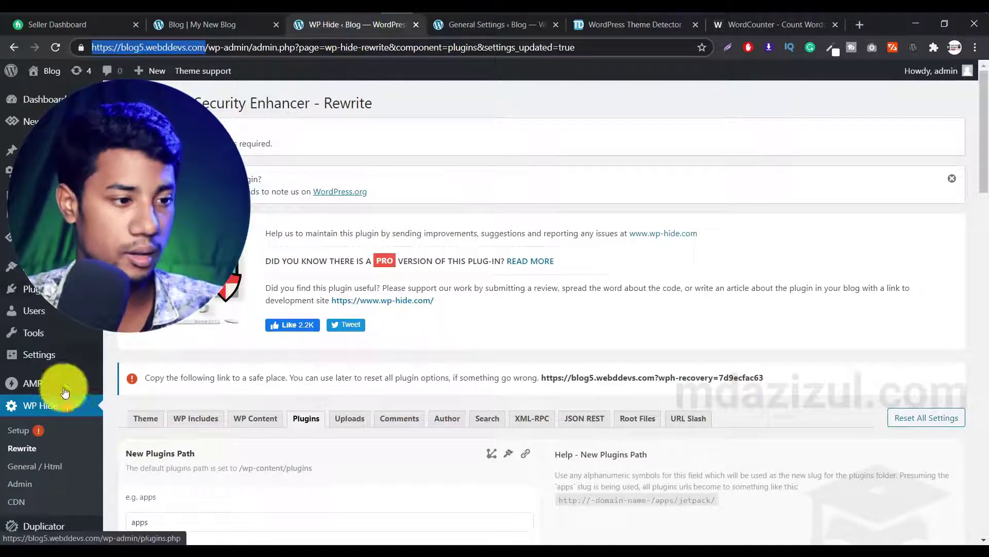
click(46, 302)
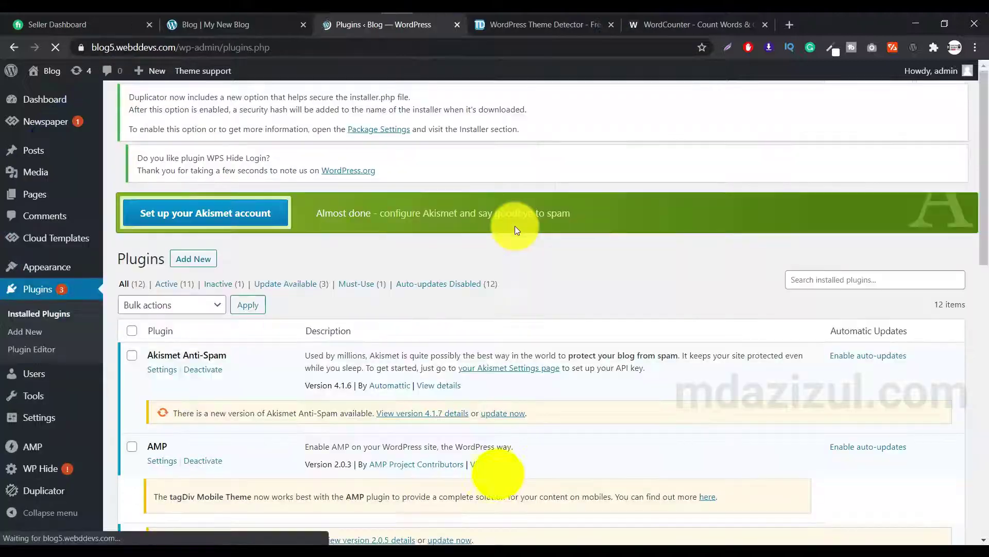
scroll(515, 226, down, 10)
scroll(512, 227, up, 3)
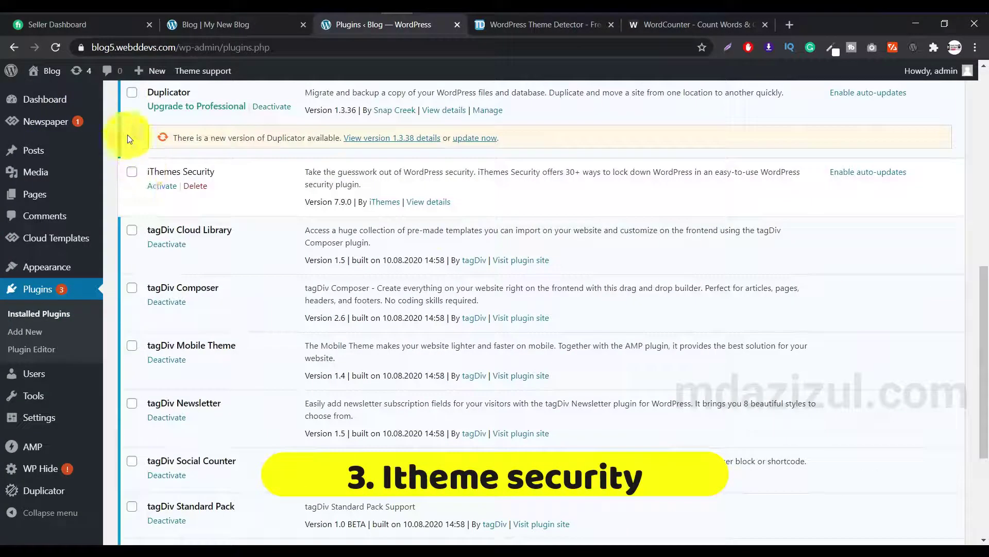
click(157, 186)
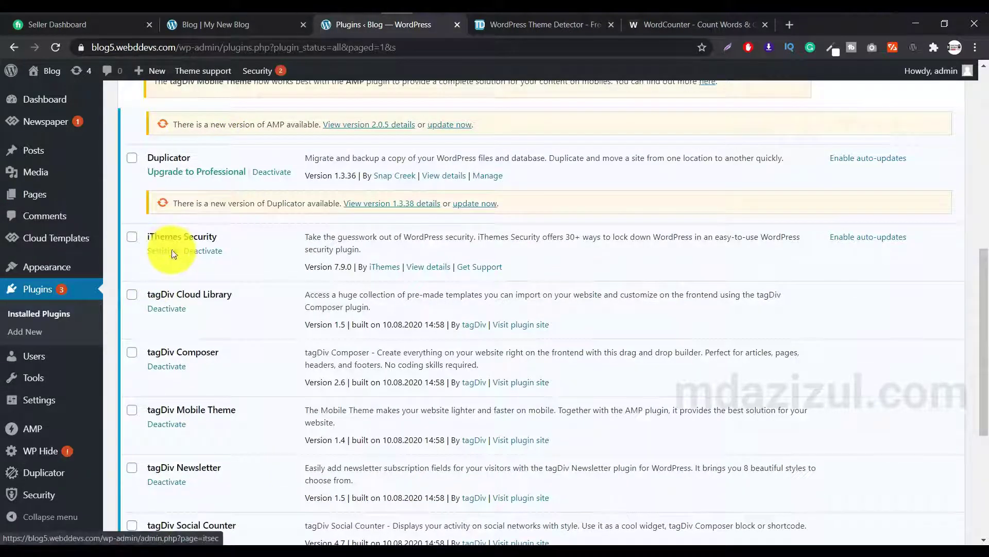
- Open the iThemes Security settings and secure the site through the Security Check with Security Check Pro enabled
click(163, 250)
scroll(675, 273, up, 10)
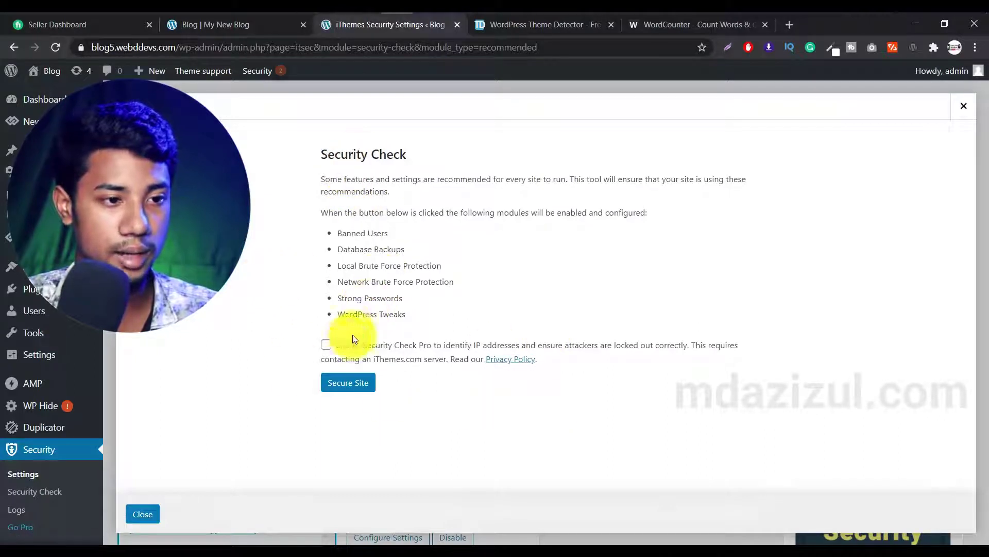
click(338, 346)
click(343, 387)
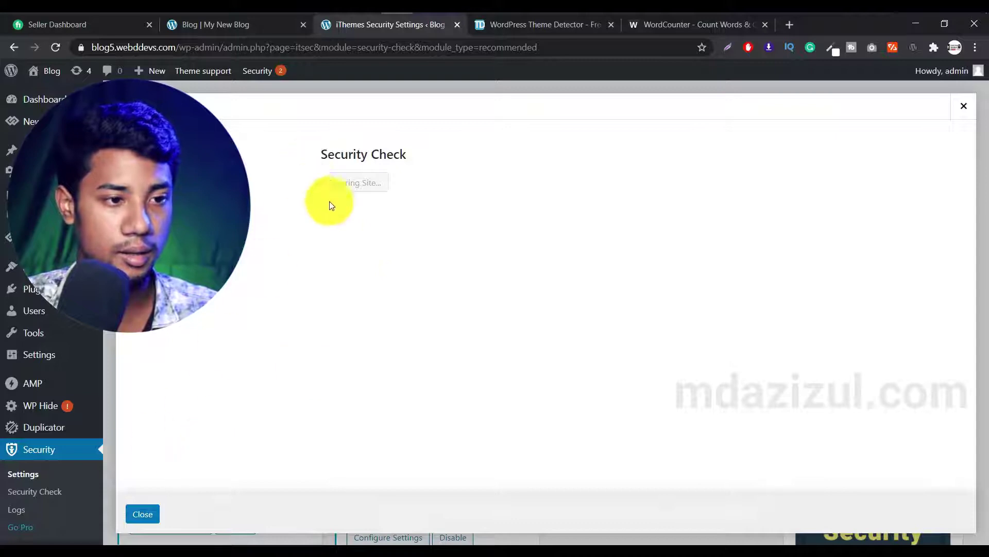
click(964, 106)
- Run an iThemes site scan for malware and blocklist status from the security settings page
scroll(962, 227, down, 6)
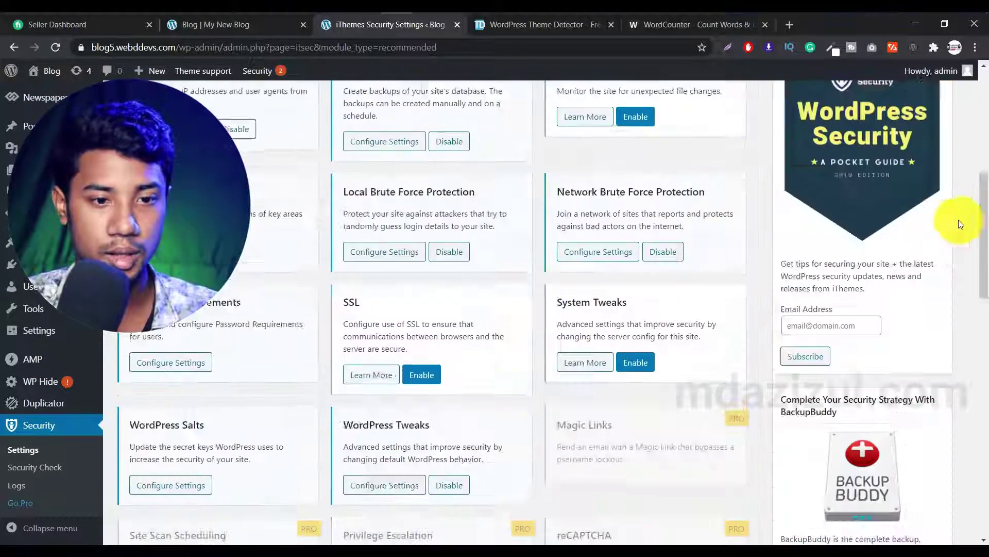
scroll(960, 220, down, 7)
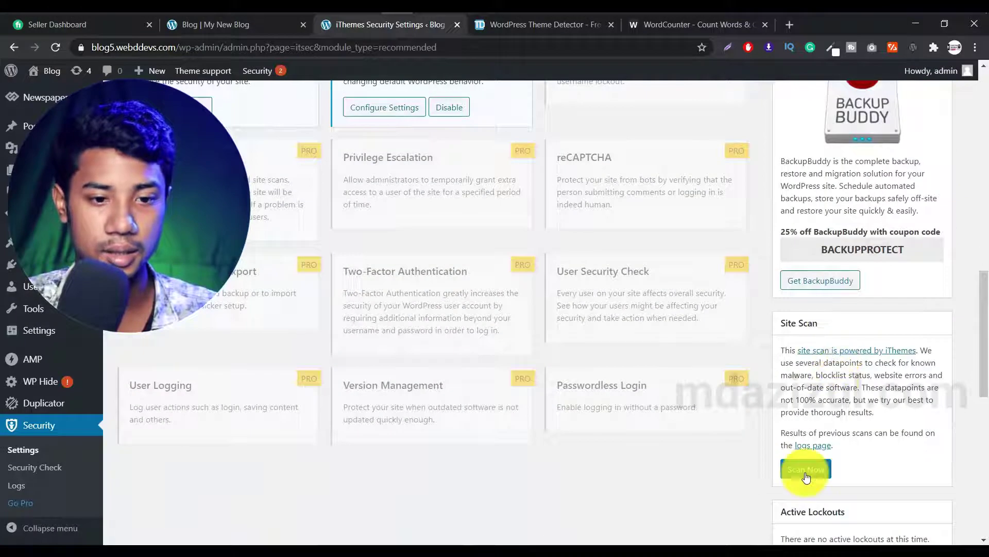
click(806, 475)
scroll(824, 330, down, 5)
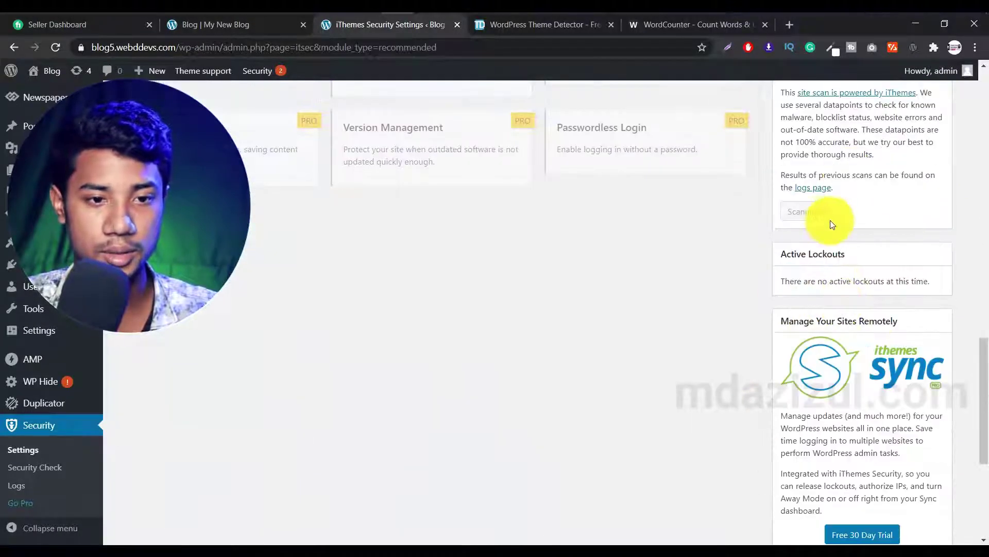
scroll(850, 232, up, 2)
scroll(829, 286, up, 15)
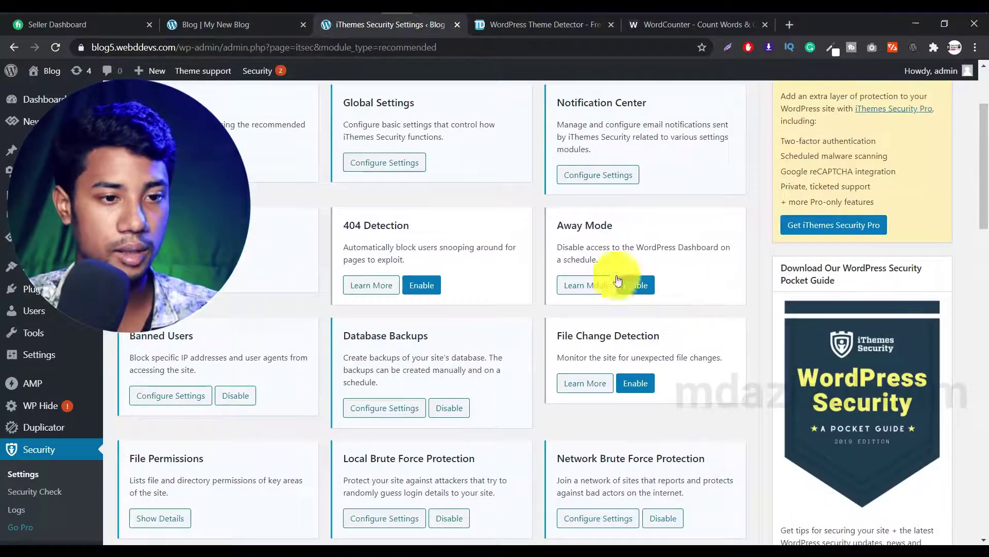
scroll(619, 273, up, 3)
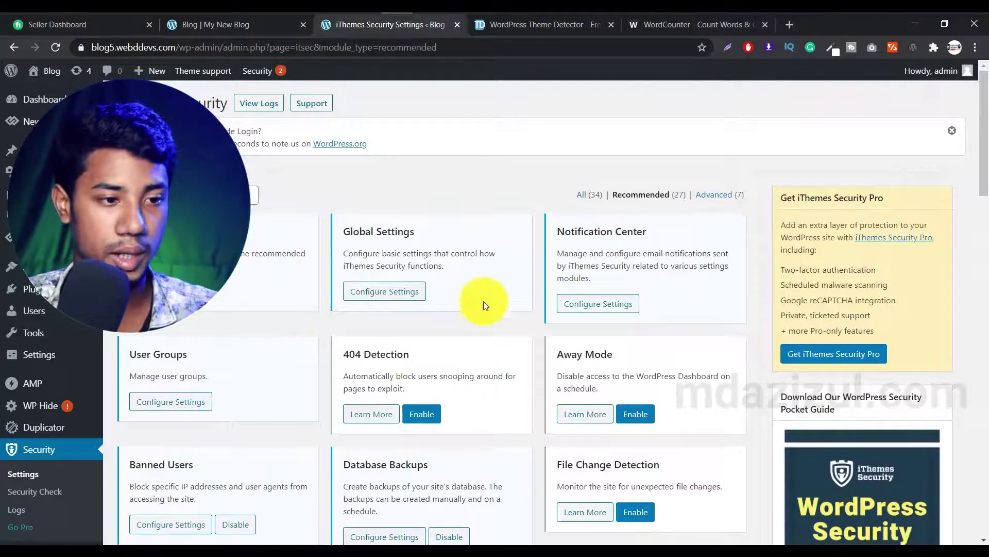
- Show the details of the site scan's blocklist result and review them
scroll(909, 289, down, 15)
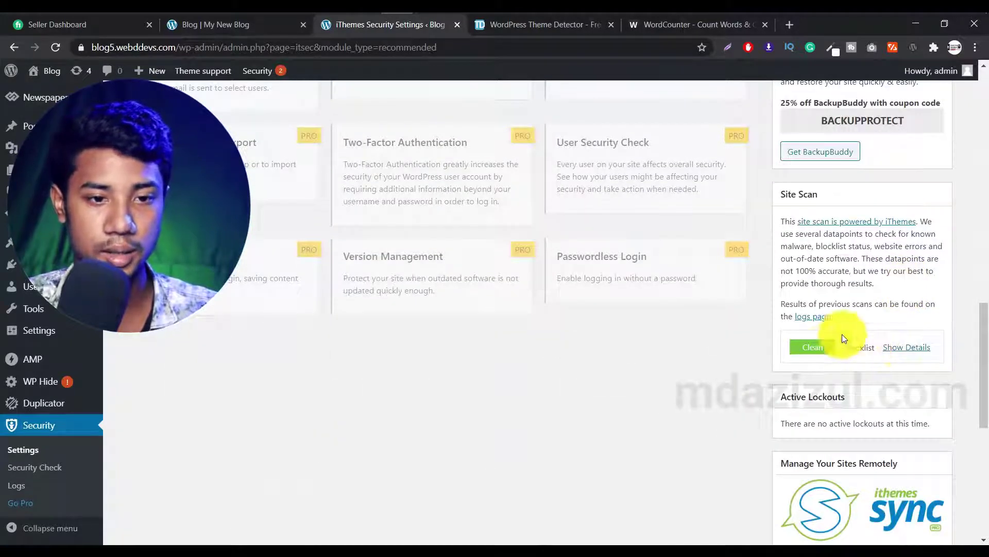
click(910, 348)
scroll(915, 326, down, 2)
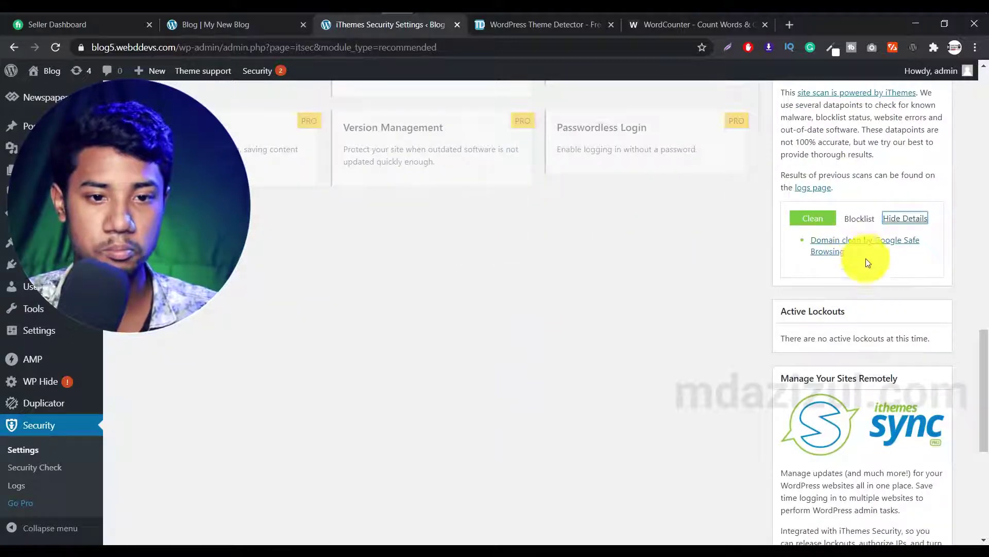
scroll(855, 305, up, 3)
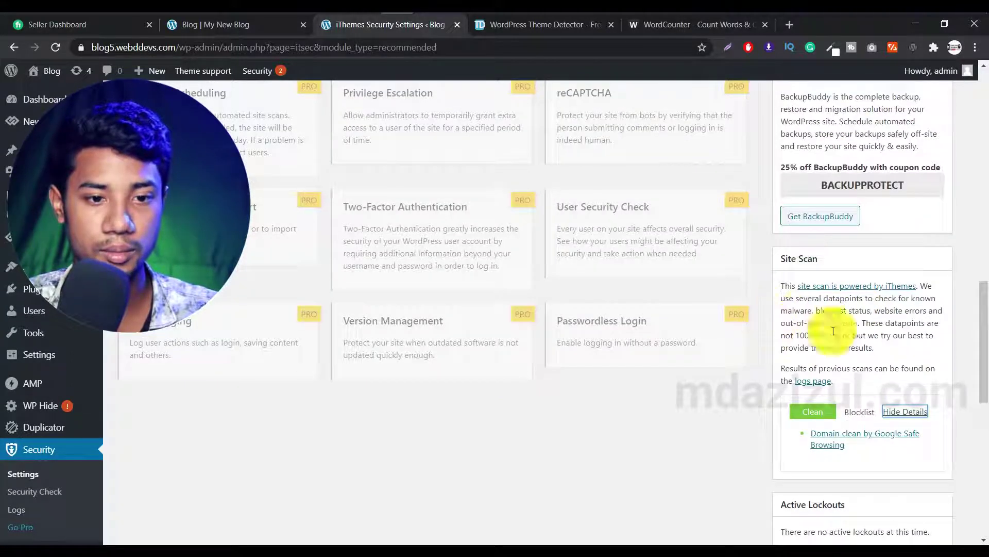
scroll(873, 324, up, 15)
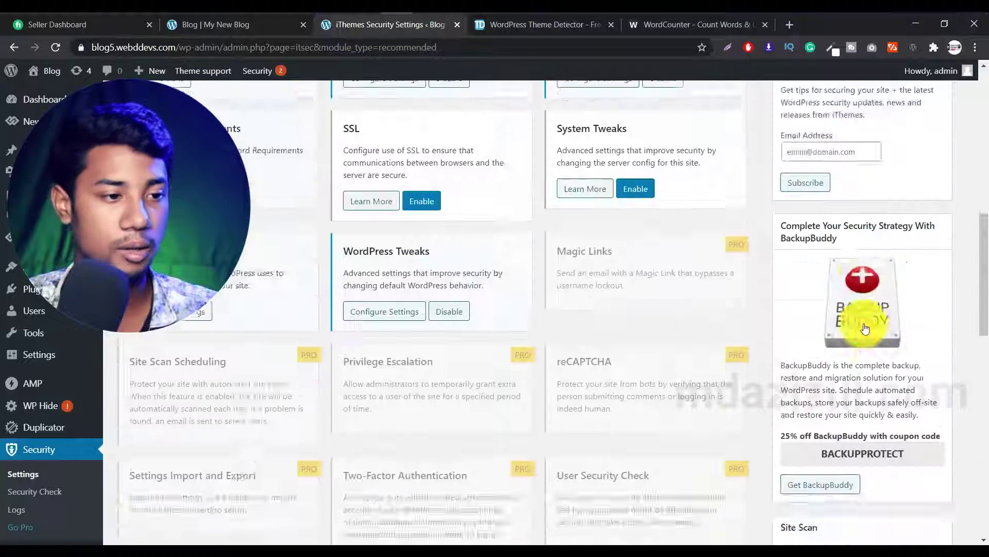